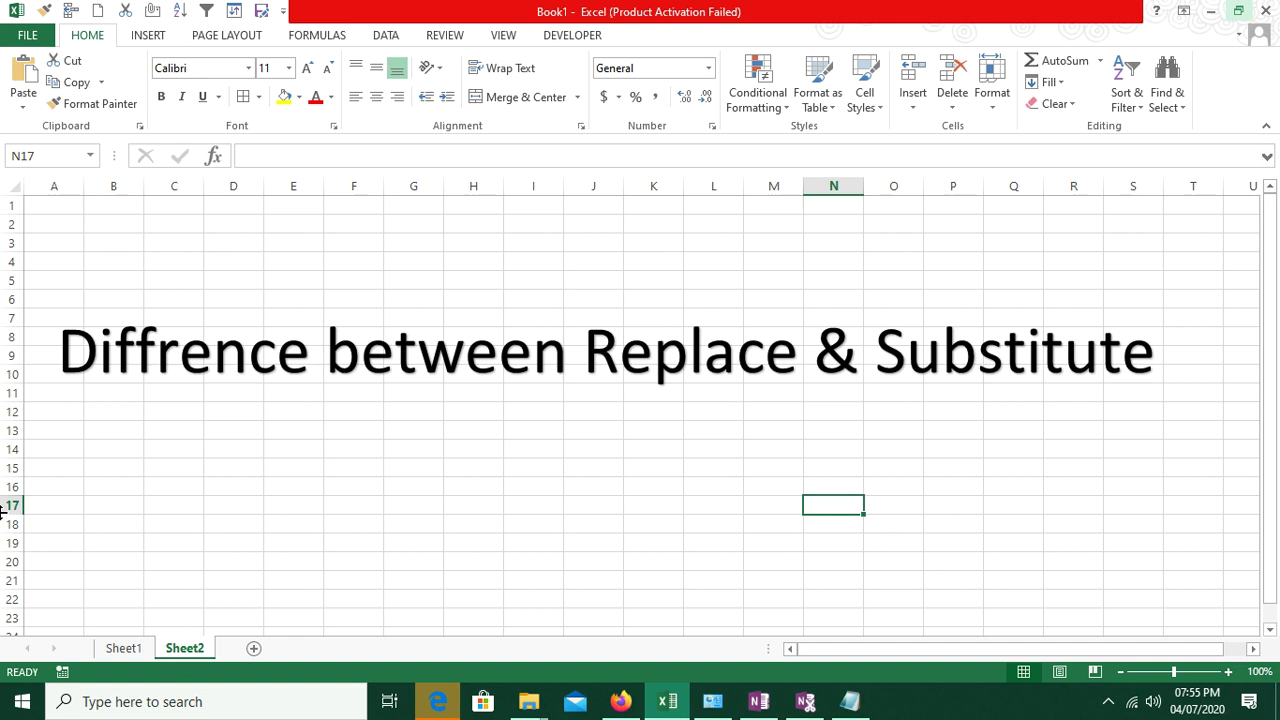
Leave Sheet2's title slide and show Sheet1's Number, Replace and Substitute table
click(112, 648)
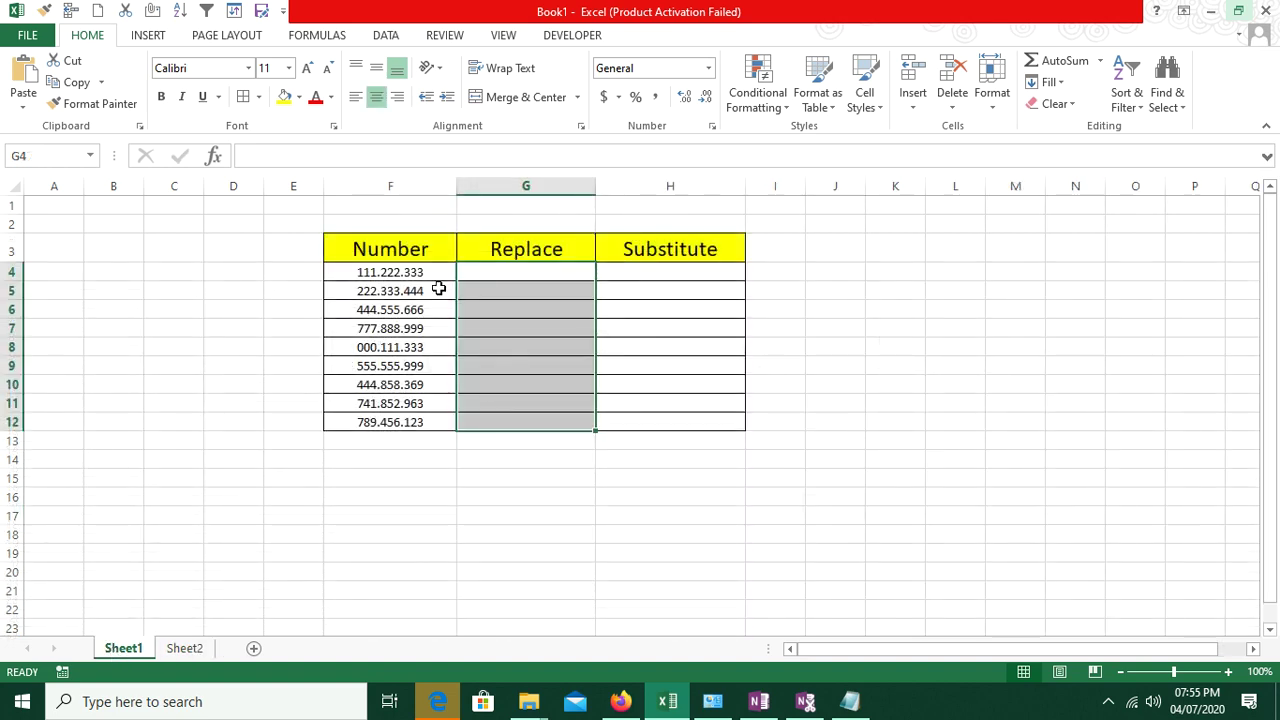
click(551, 273)
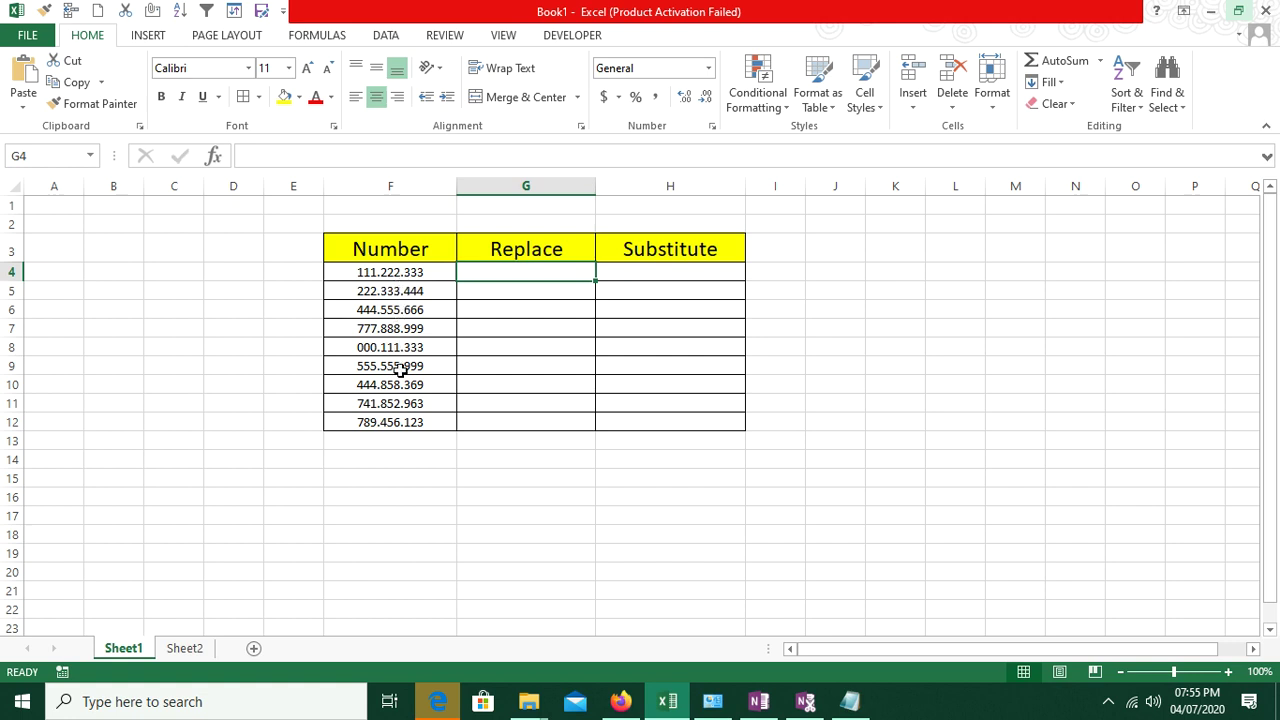
click(548, 246)
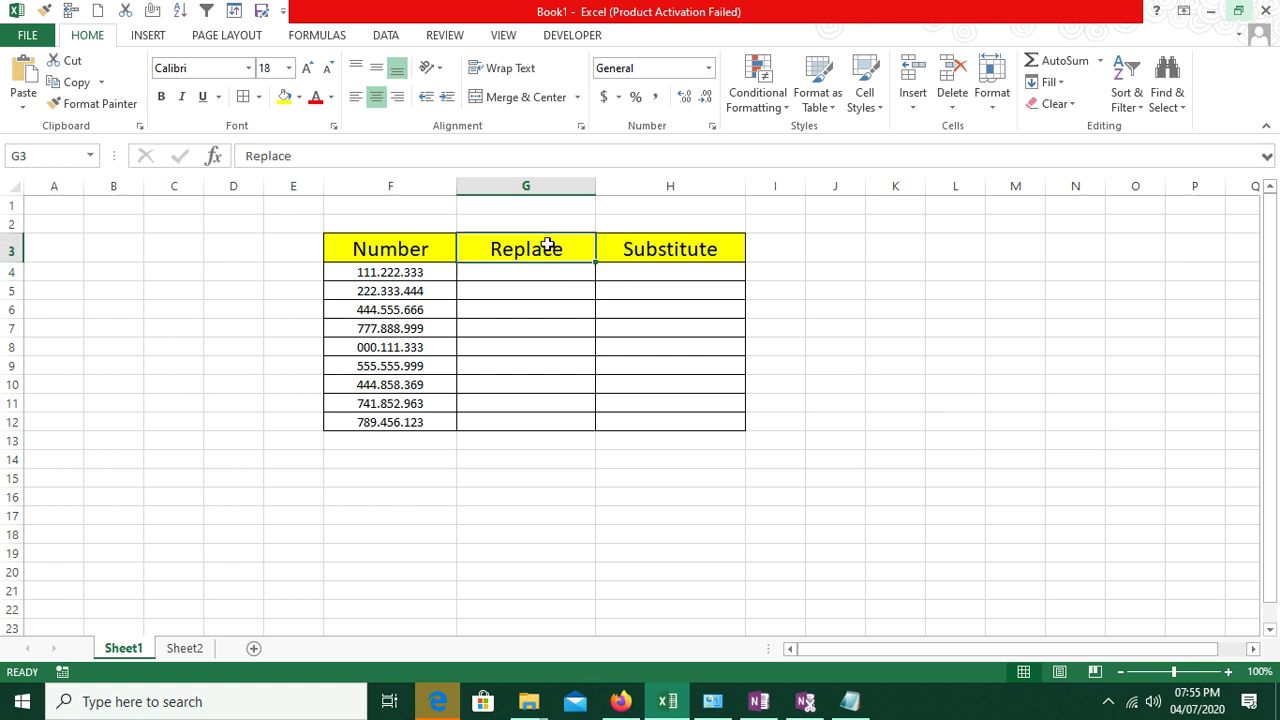
click(670, 253)
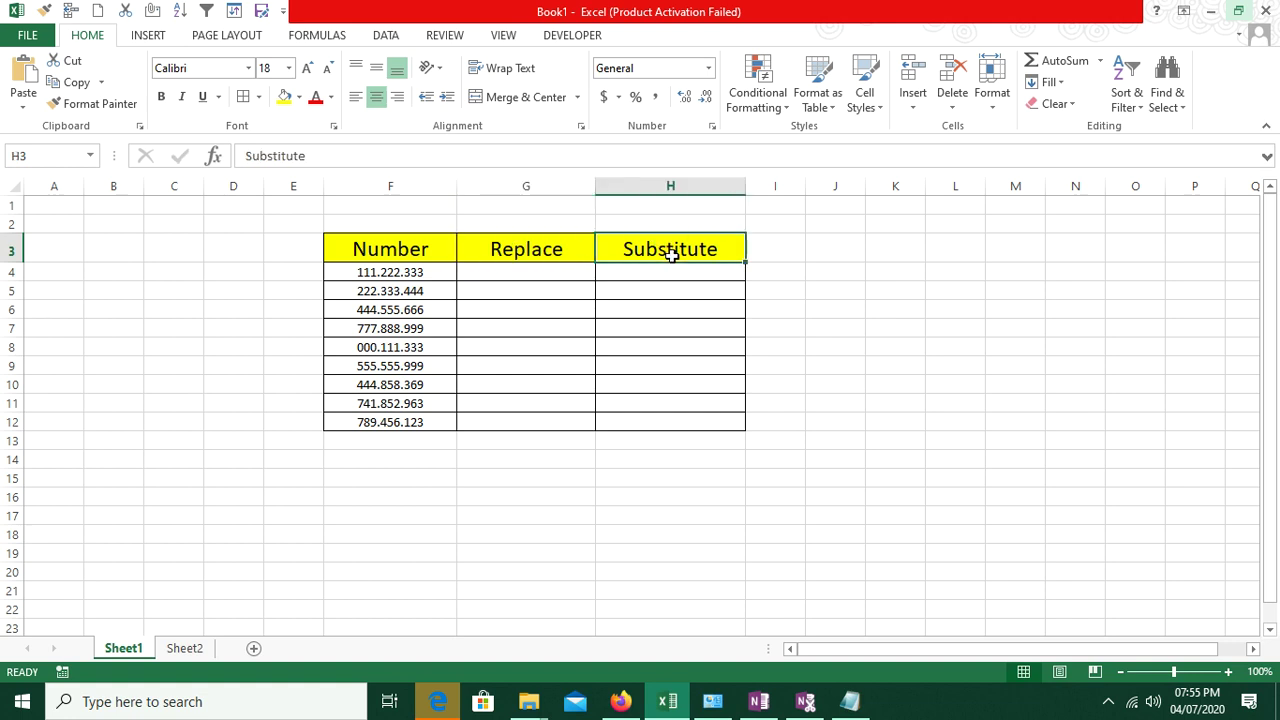
click(547, 270)
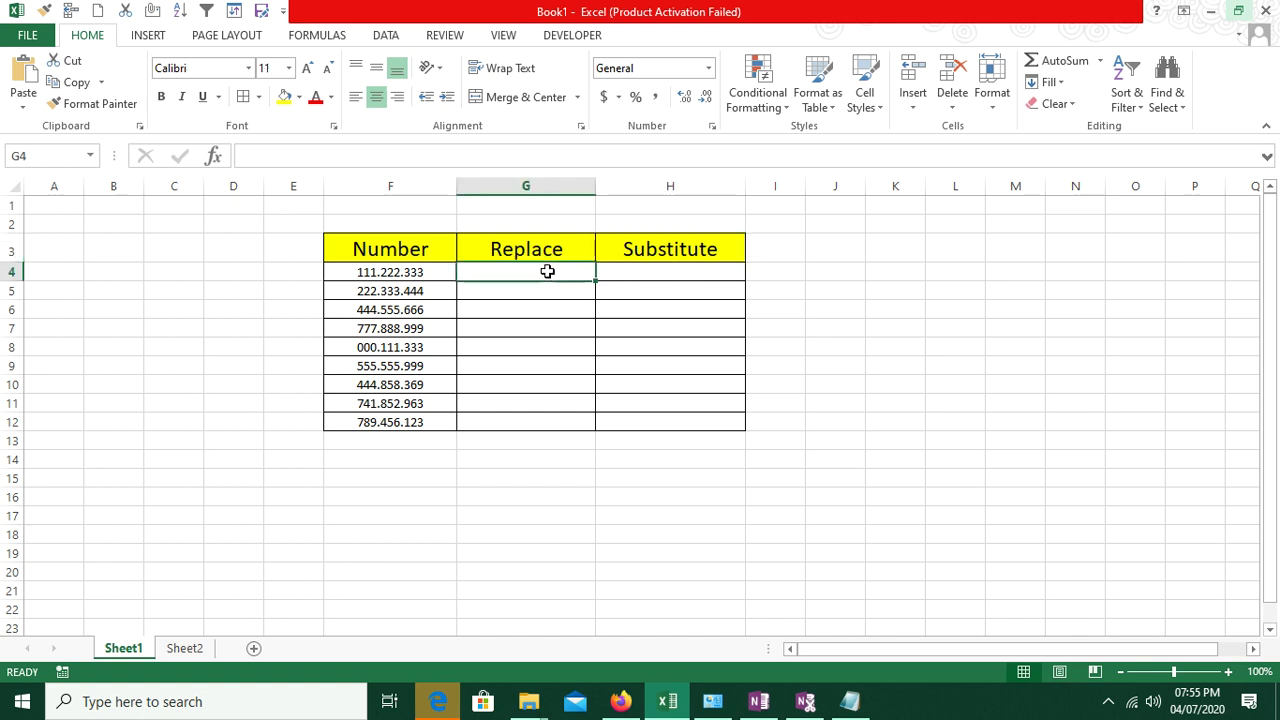
Enter =REPLACE(F4,4,1,"-") in G4 so 111.222.333 becomes 111-222.333
text(=)
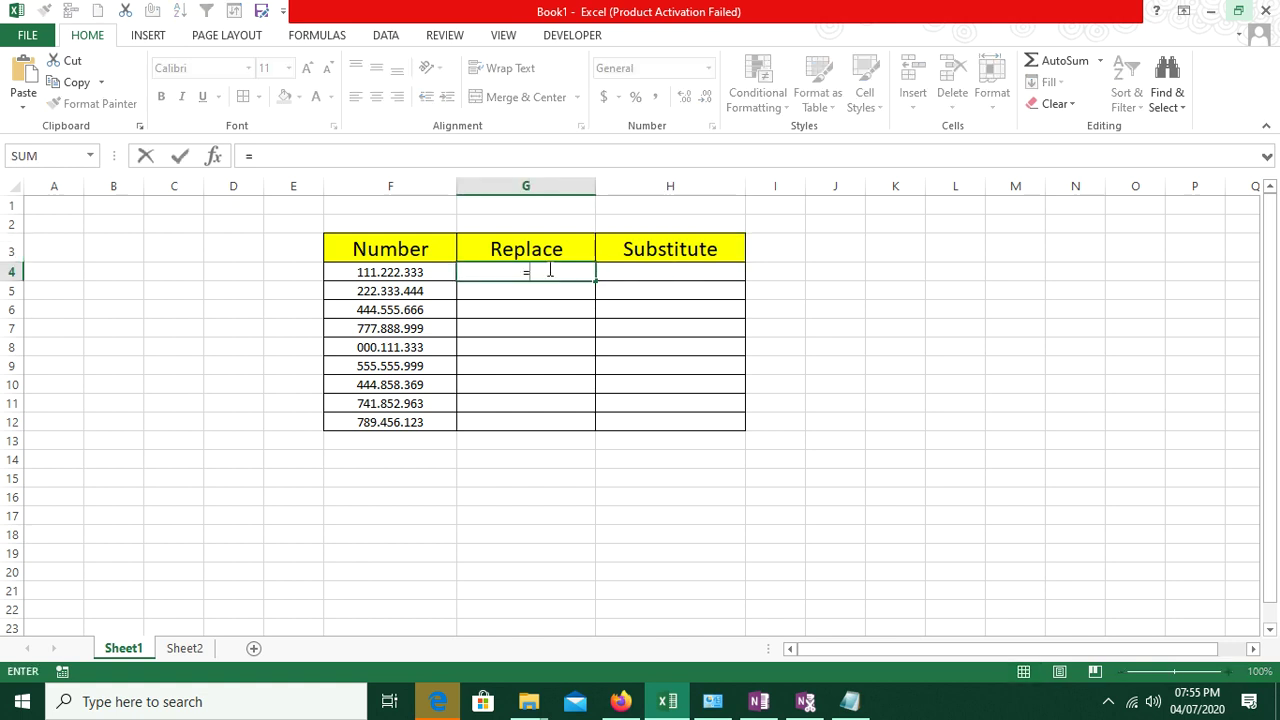
text(Re)
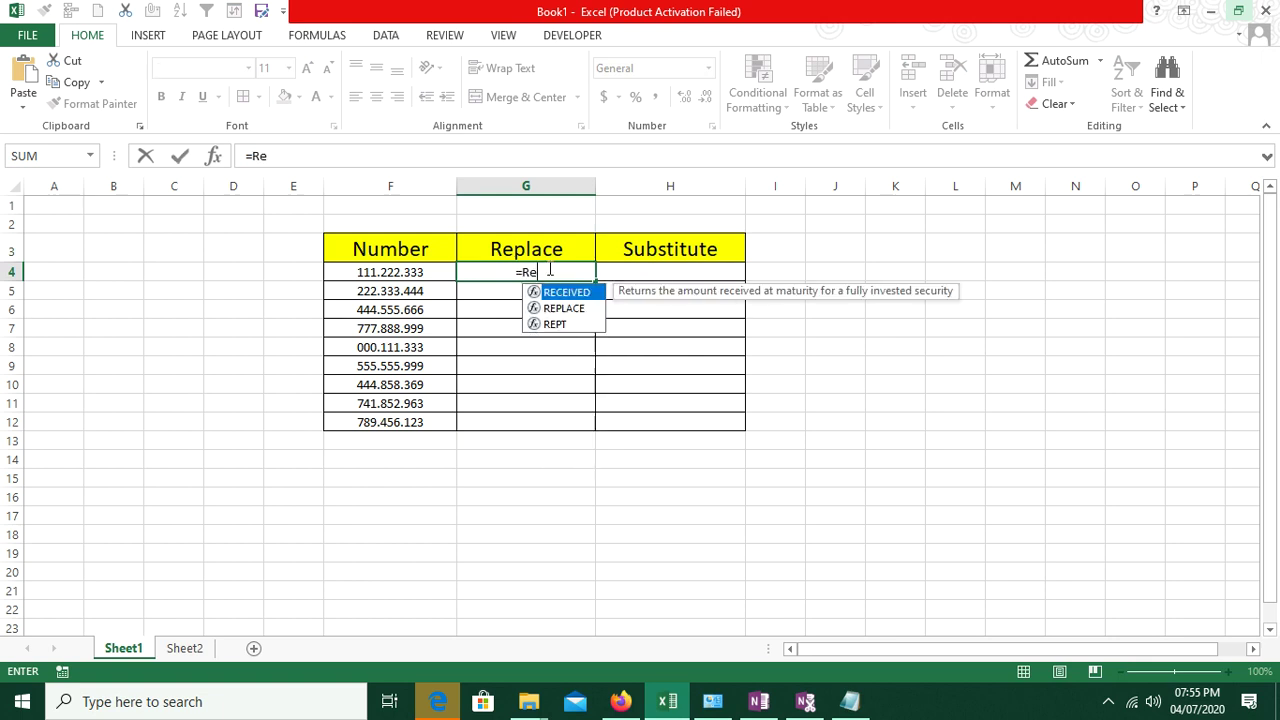
text(p)
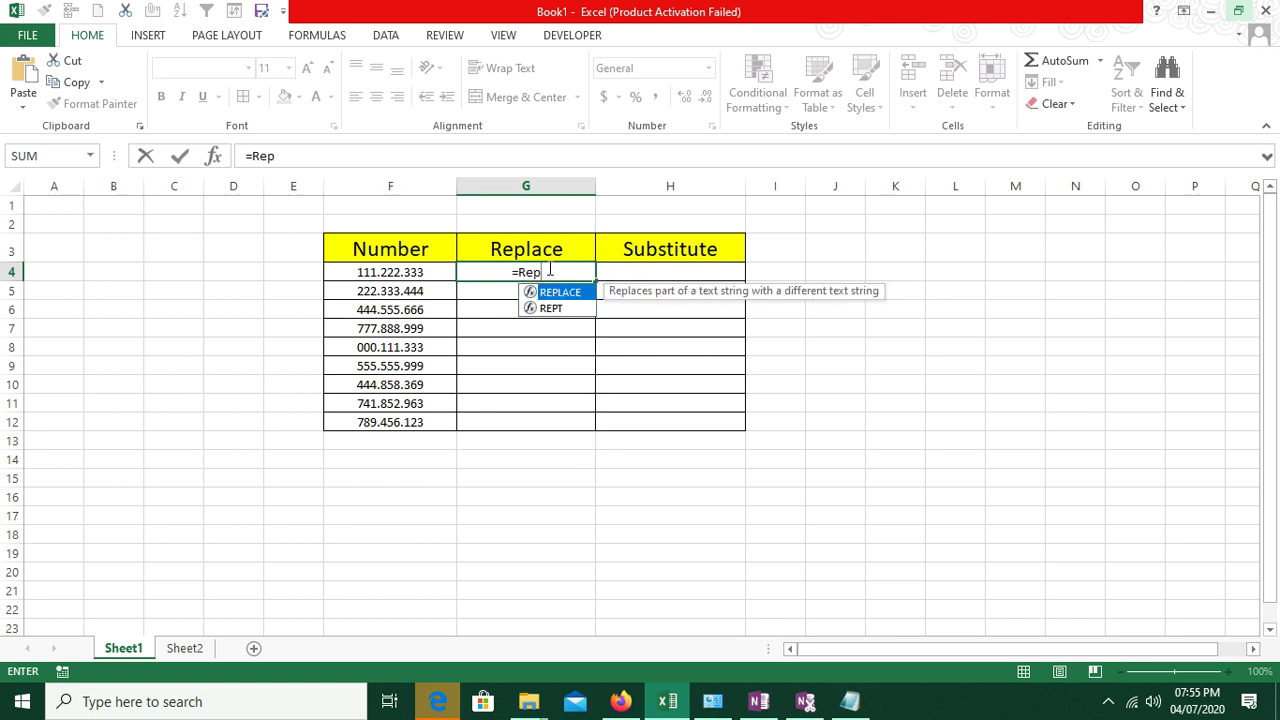
key(Tab)
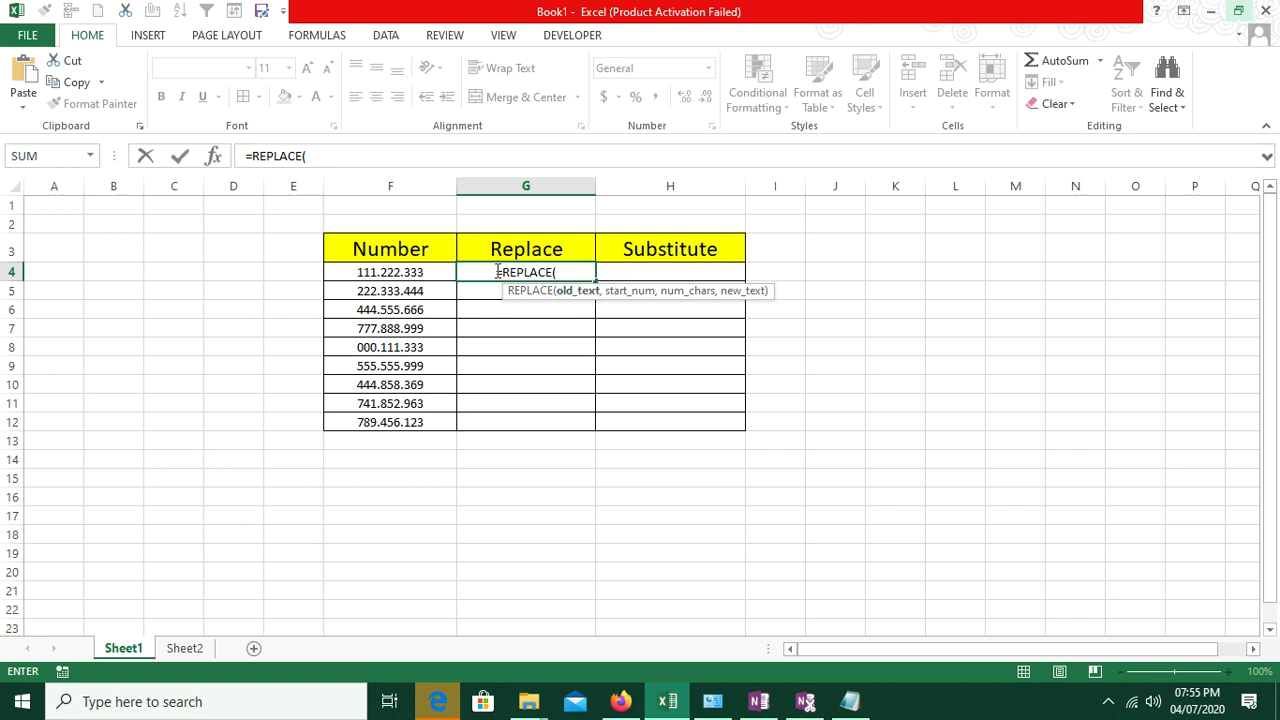
click(412, 276)
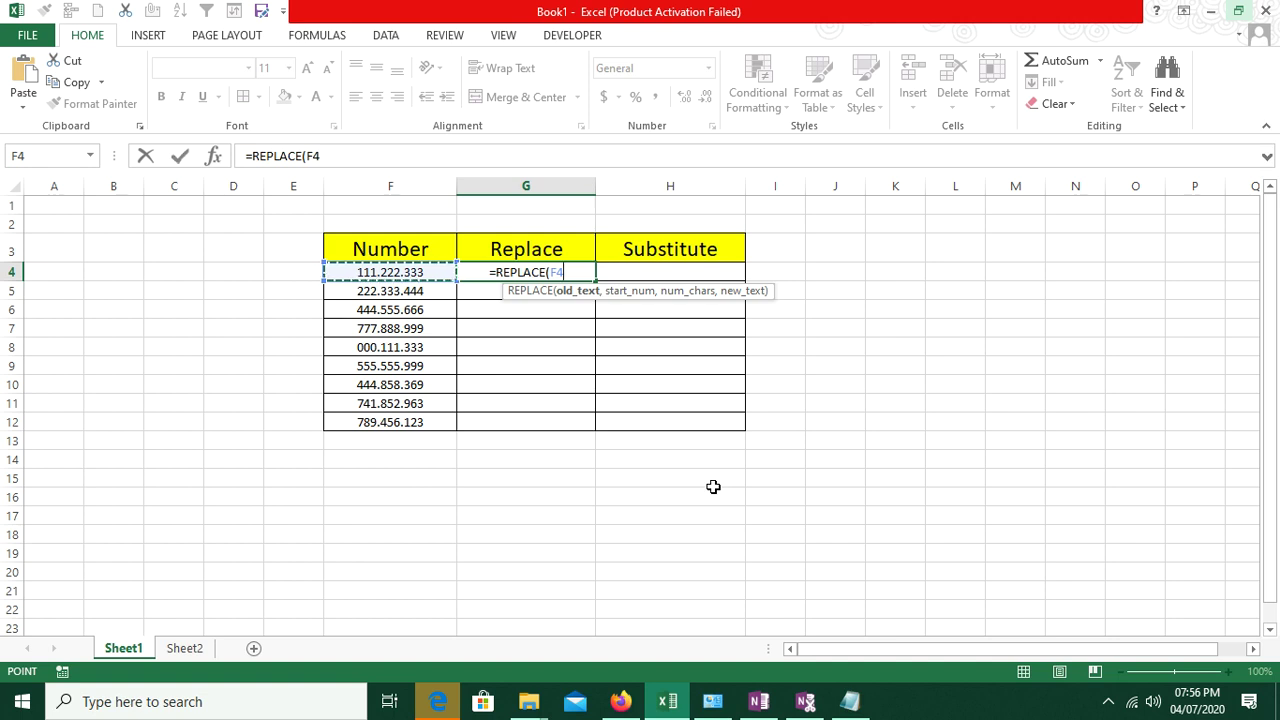
text(,)
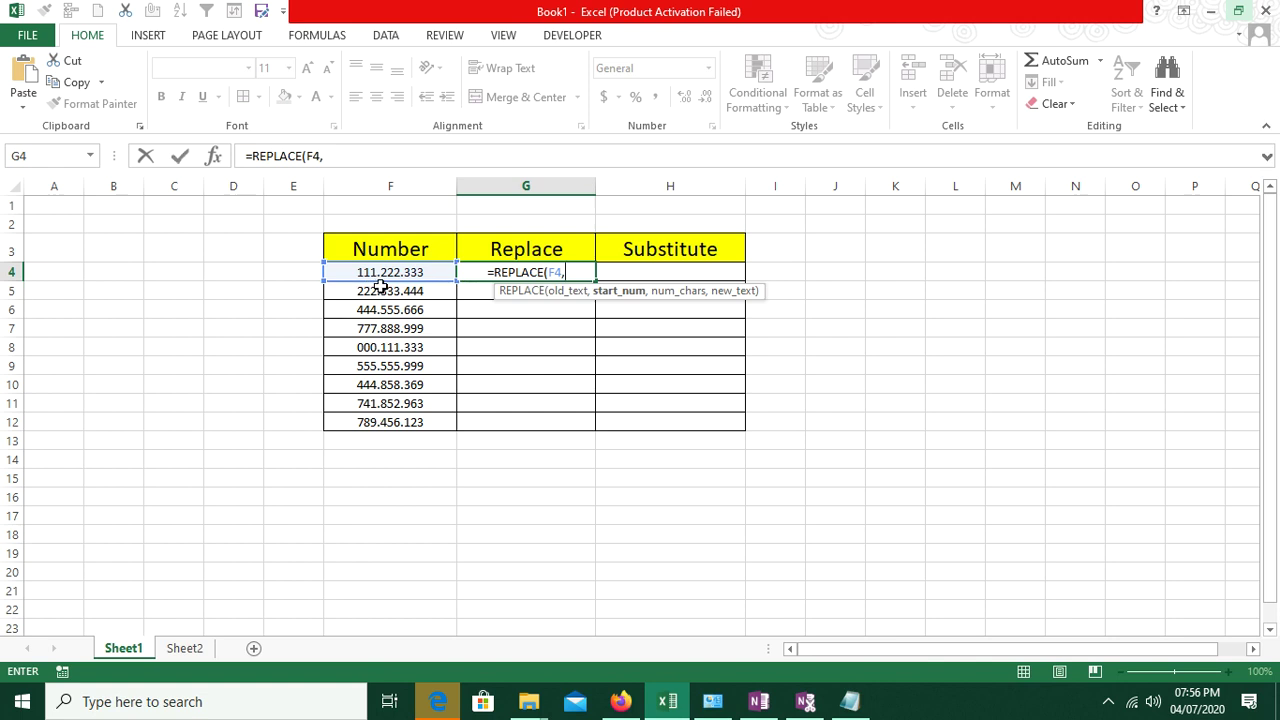
text(4)
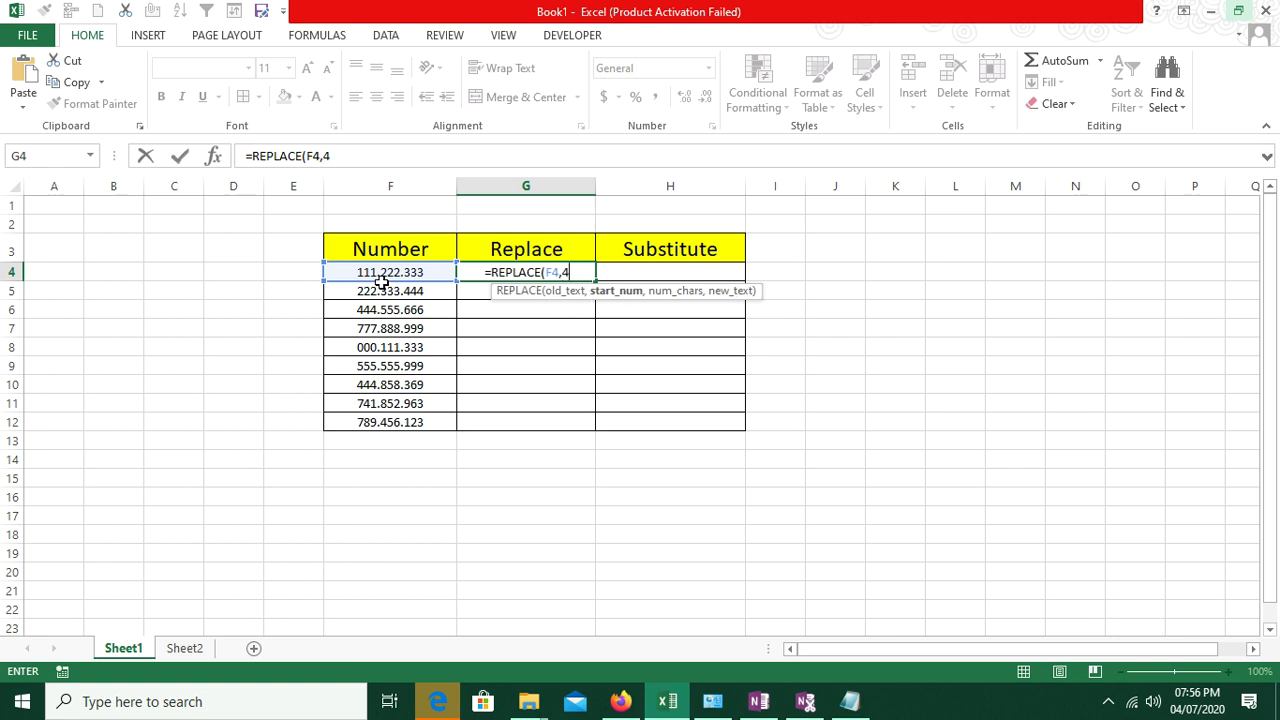
text(,)
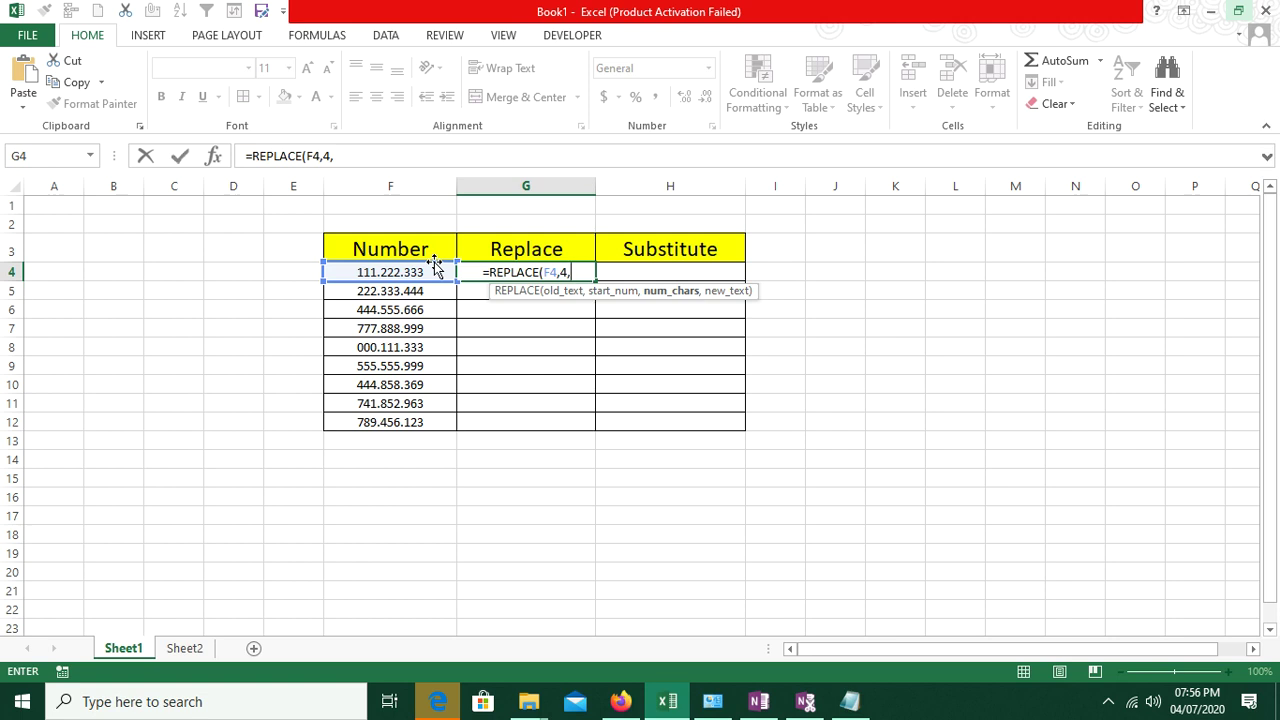
text(1)
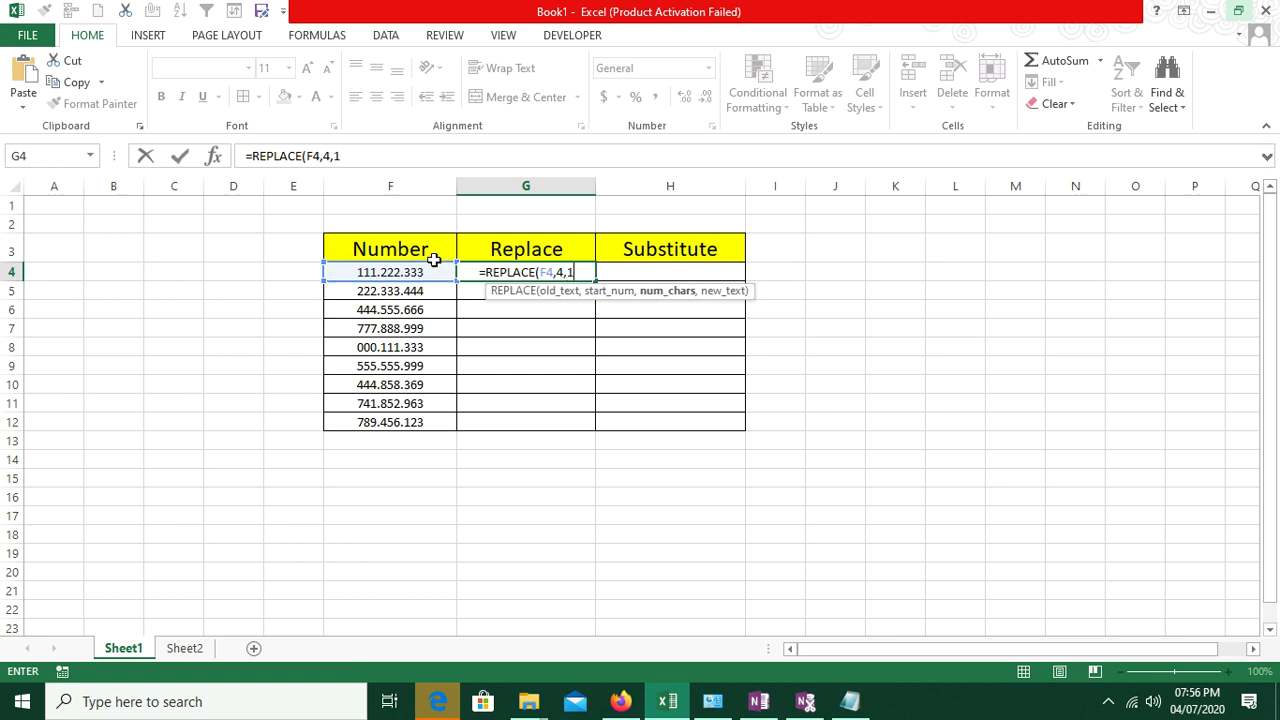
text(,)
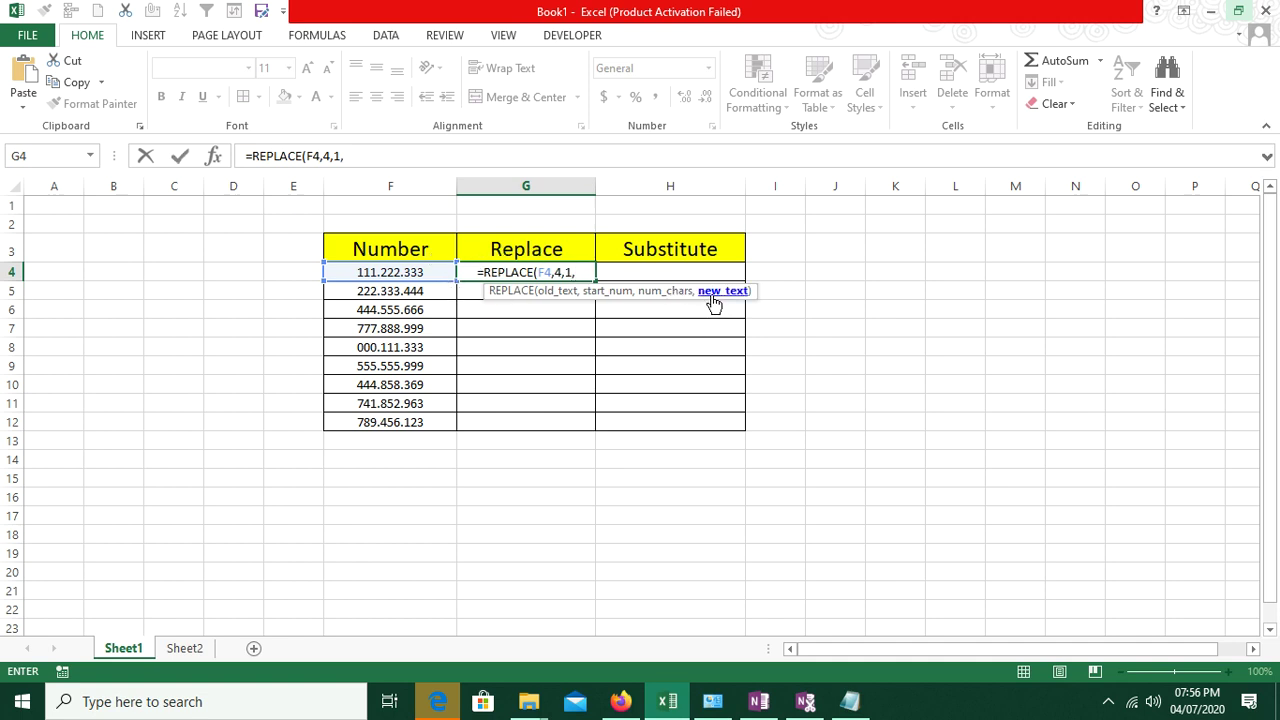
text(")
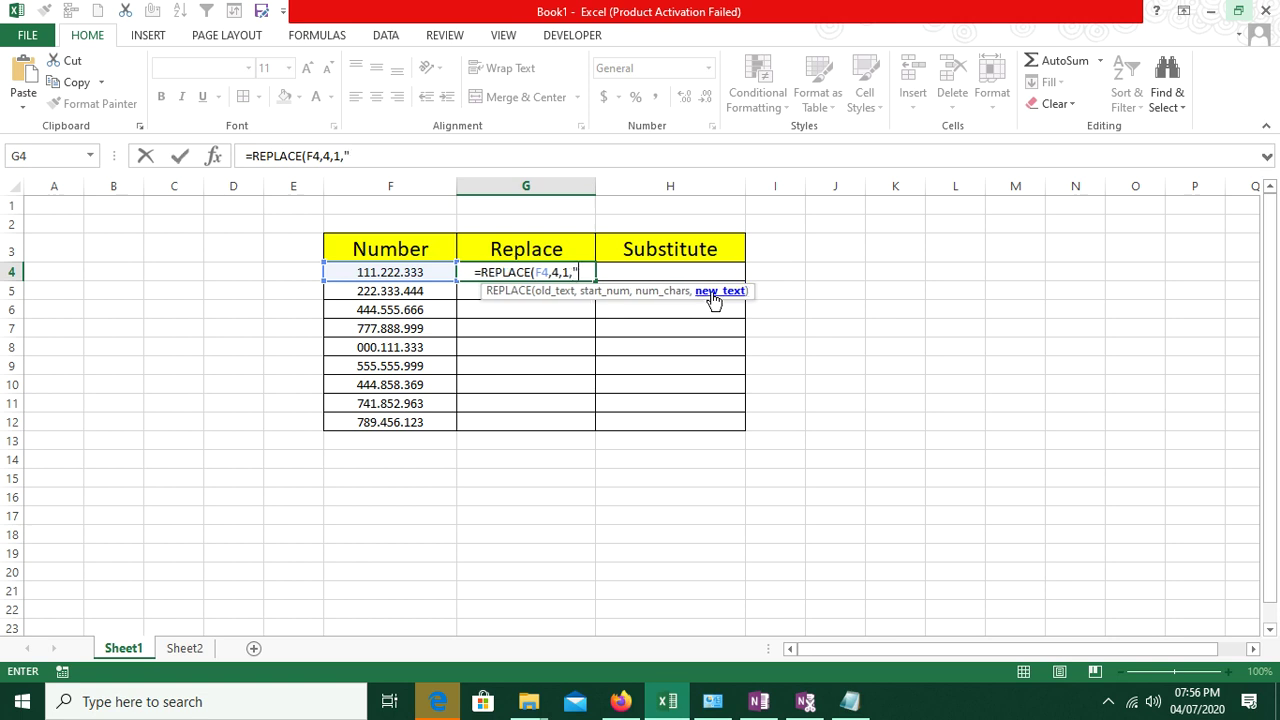
text(-")
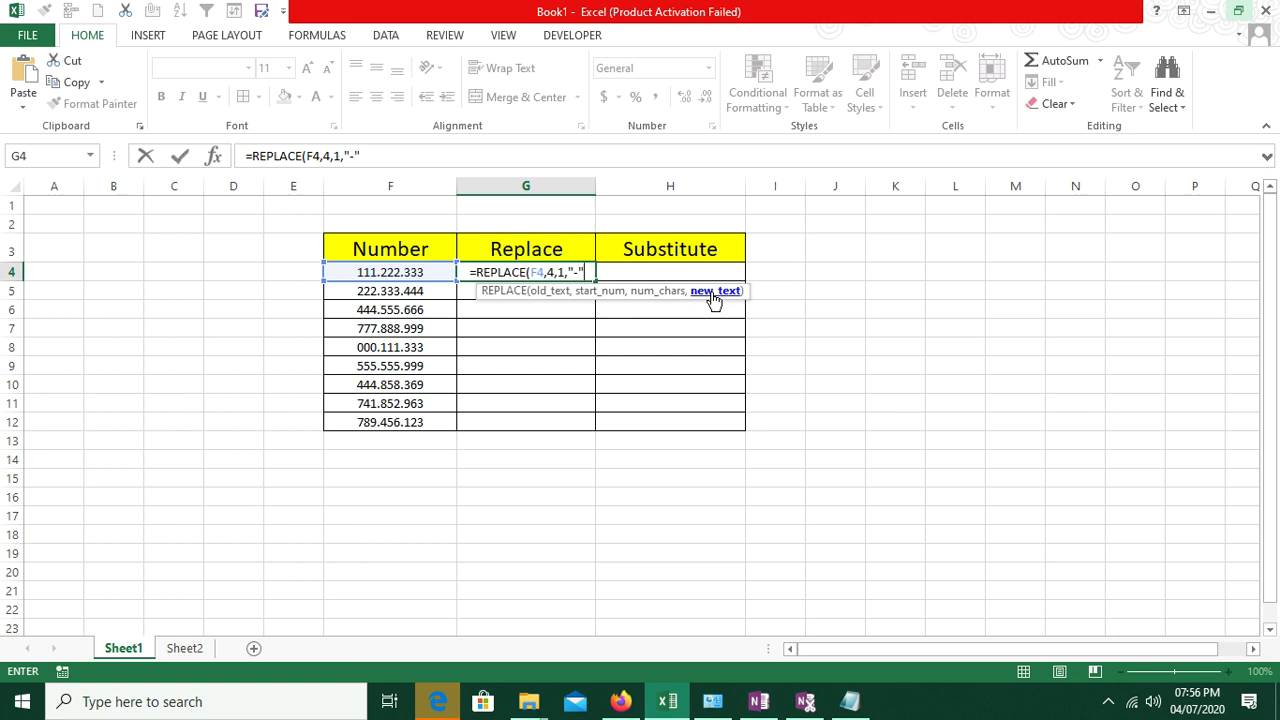
text())
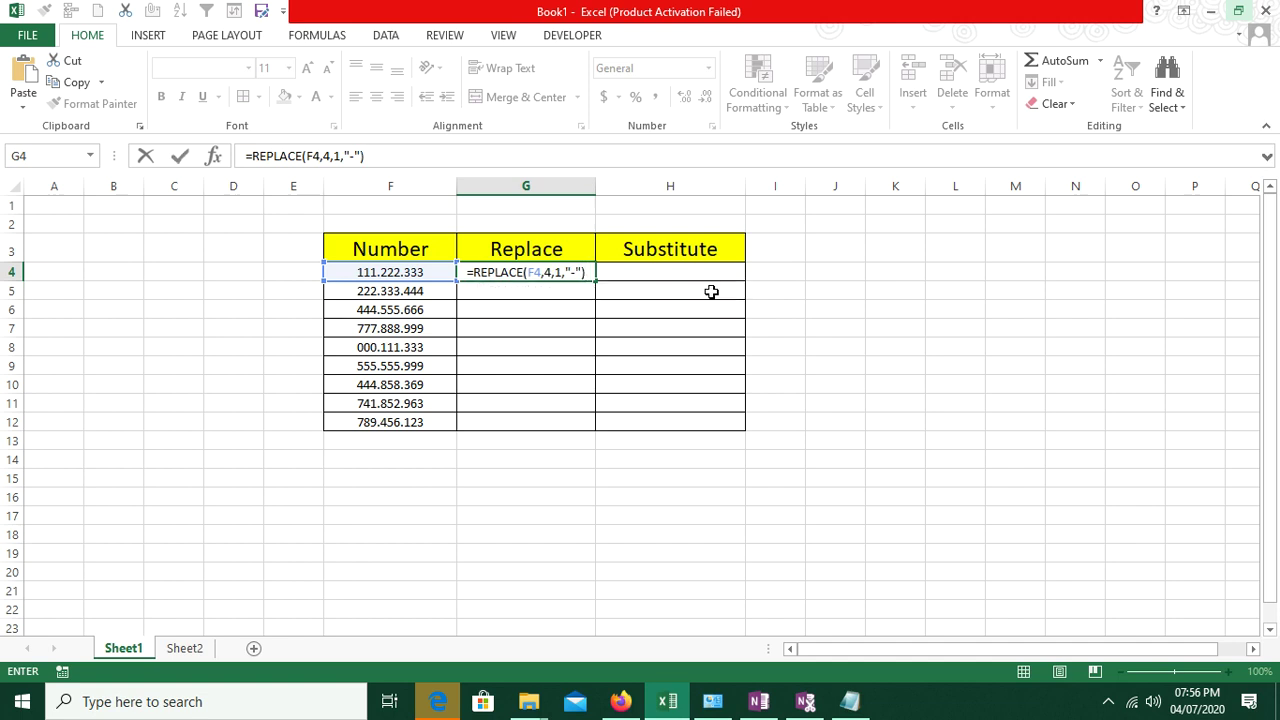
key(Return)
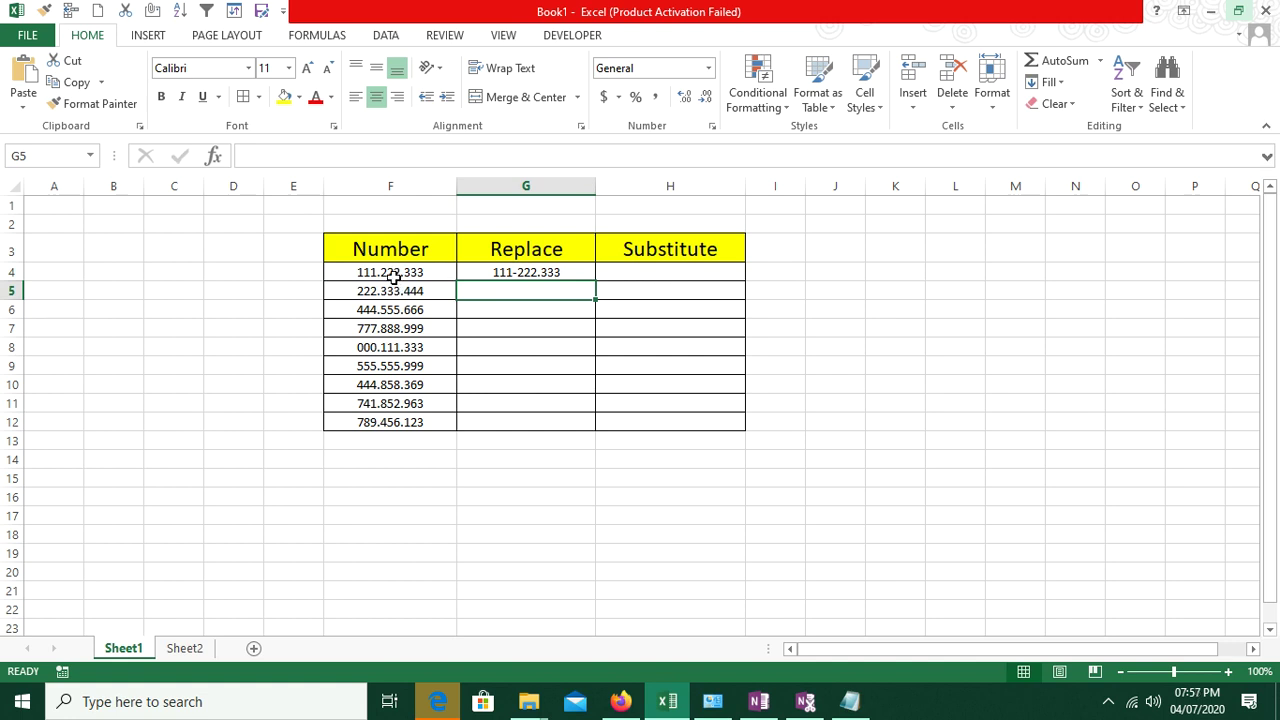
click(517, 272)
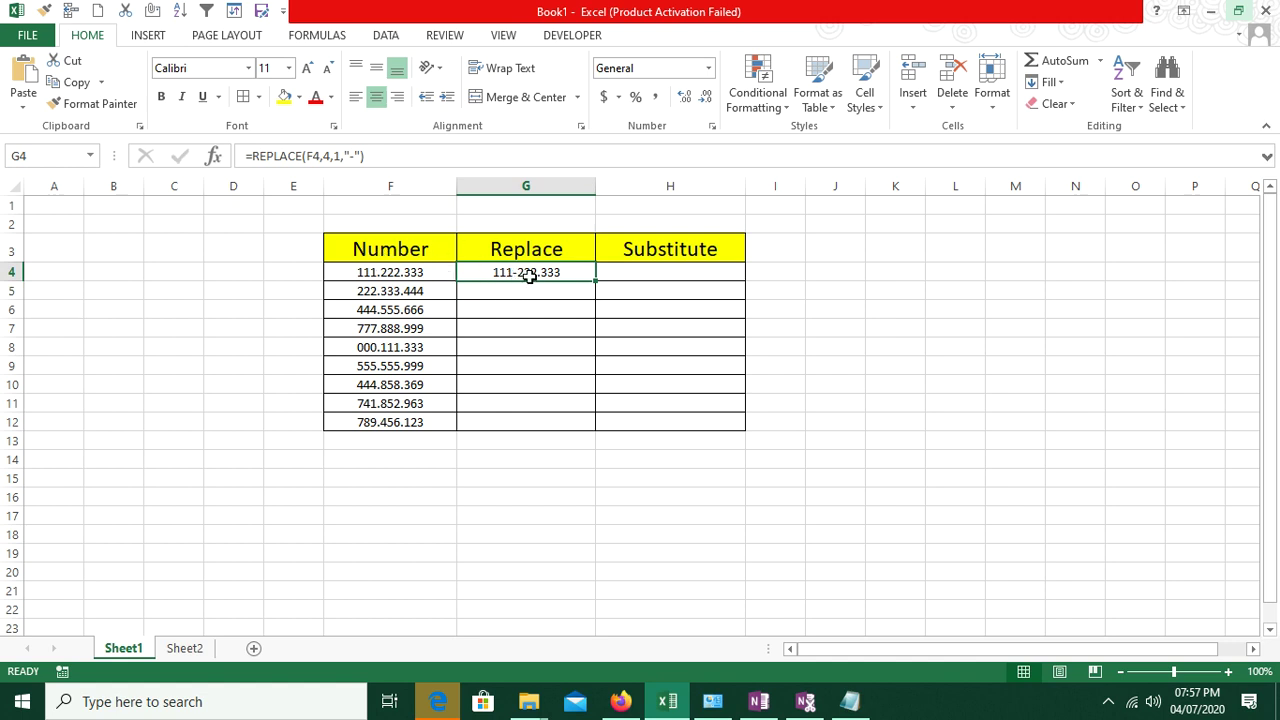
drag(596, 280, 591, 430)
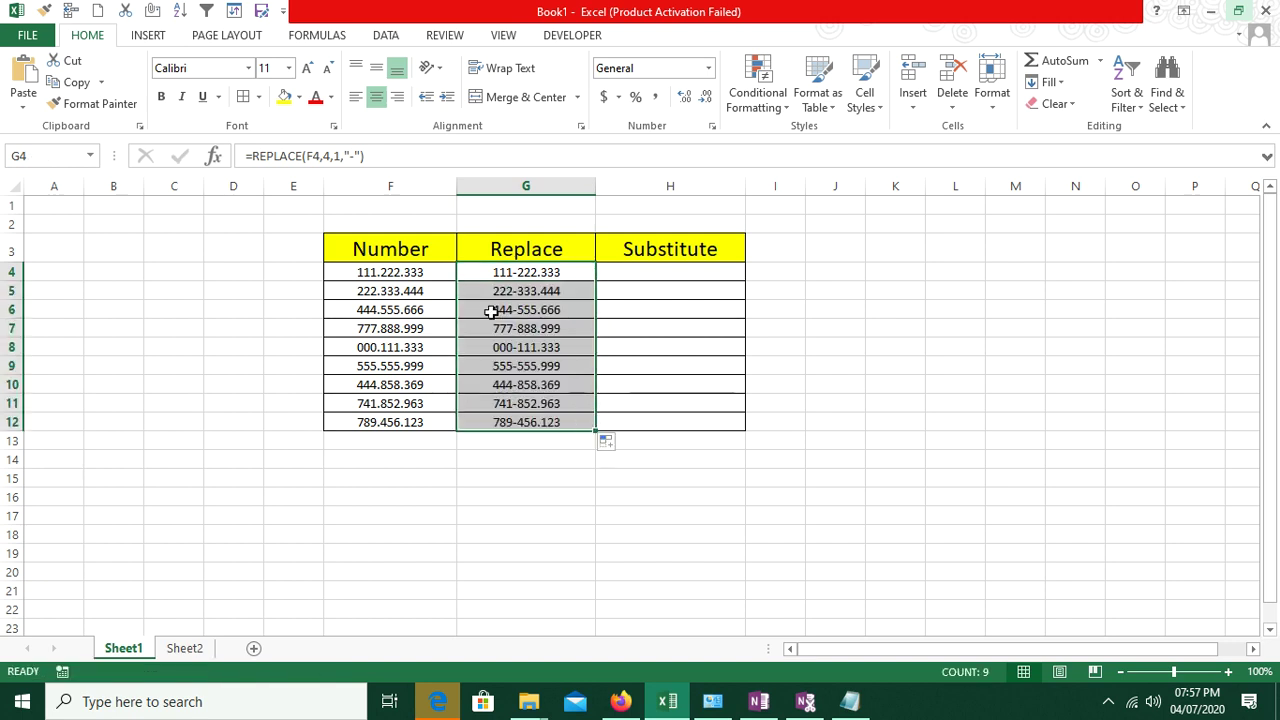
drag(490, 291, 504, 420)
key(Delete)
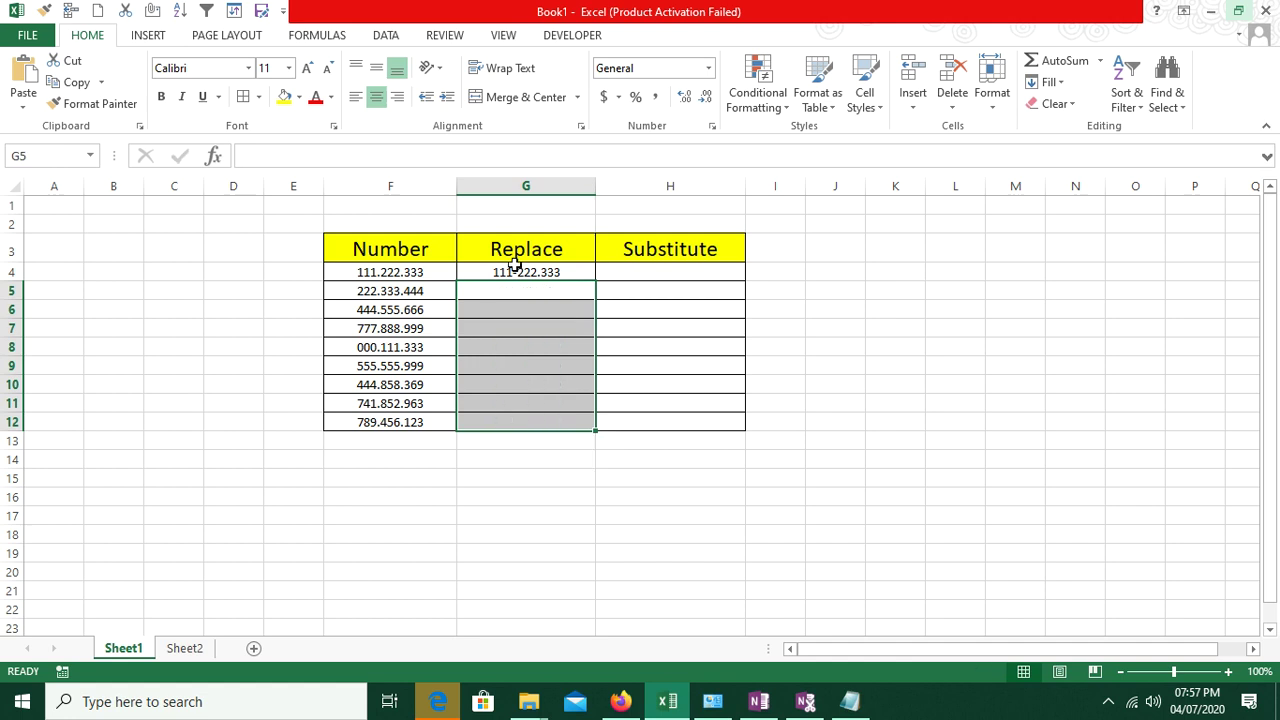
click(514, 272)
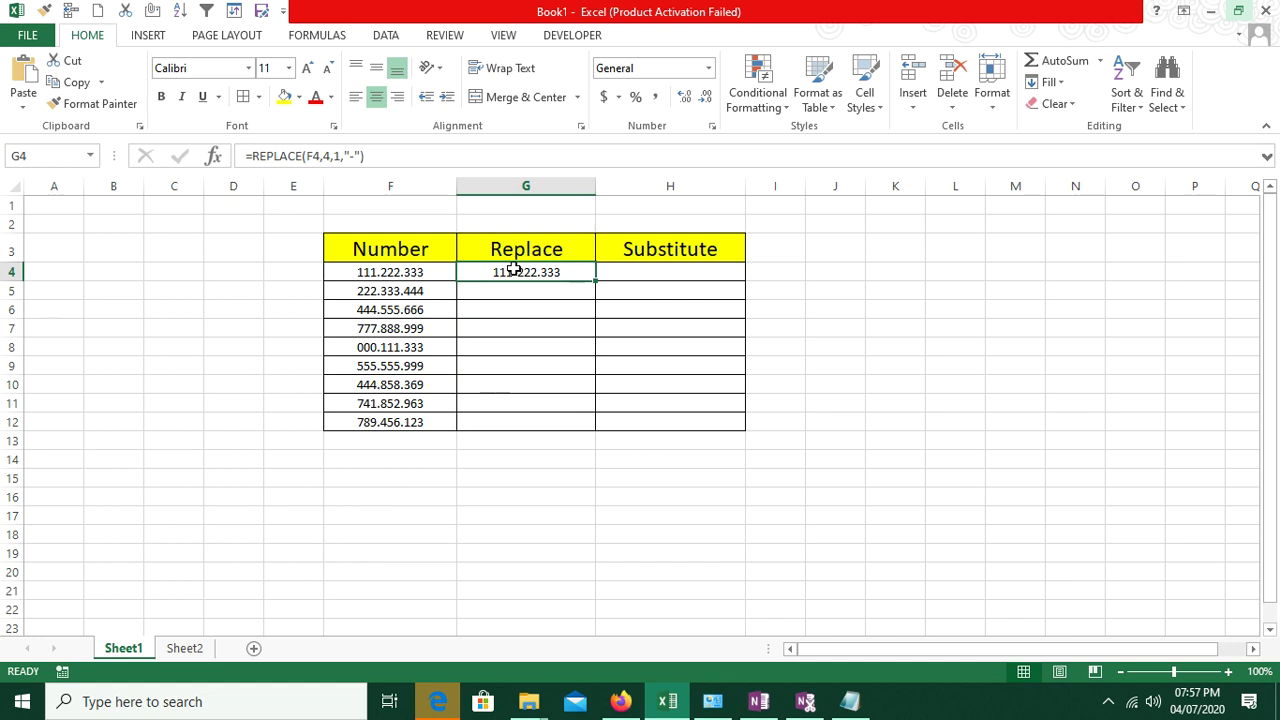
key(Delete)
Write =REPLACE(F4,4,4,"*") in G4 to mask the number as 111*.333
text(=)
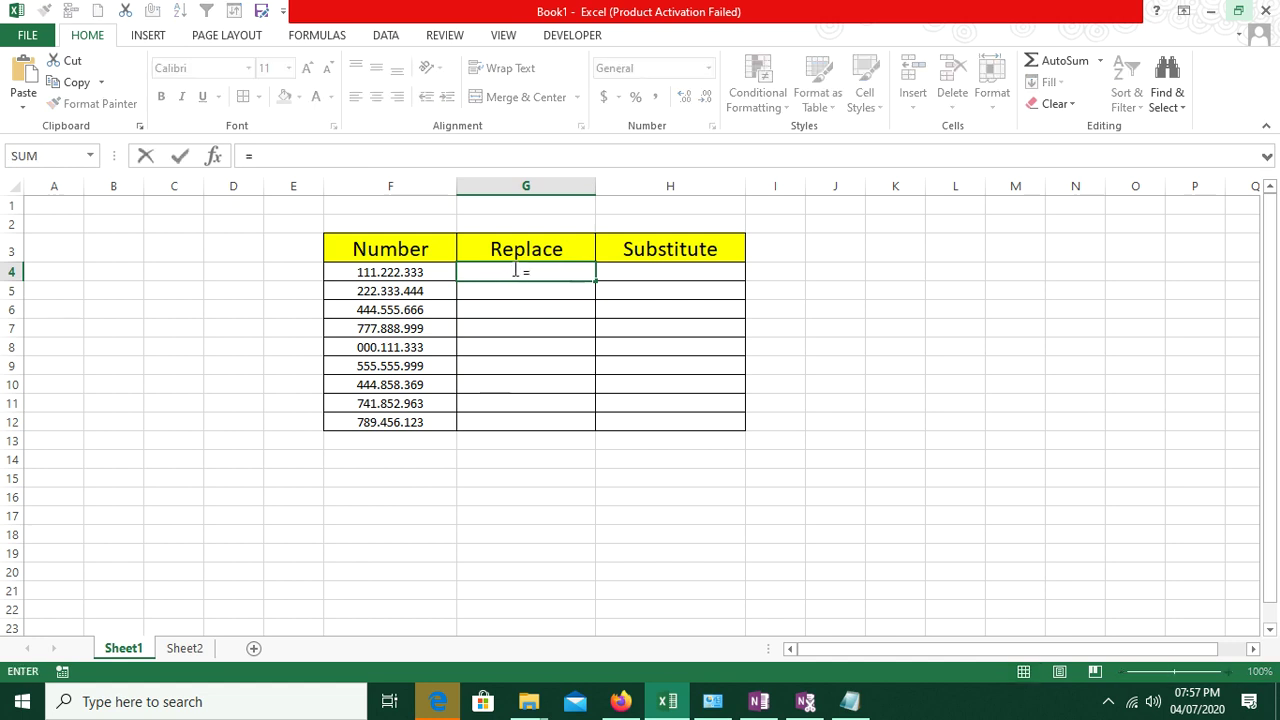
text(re)
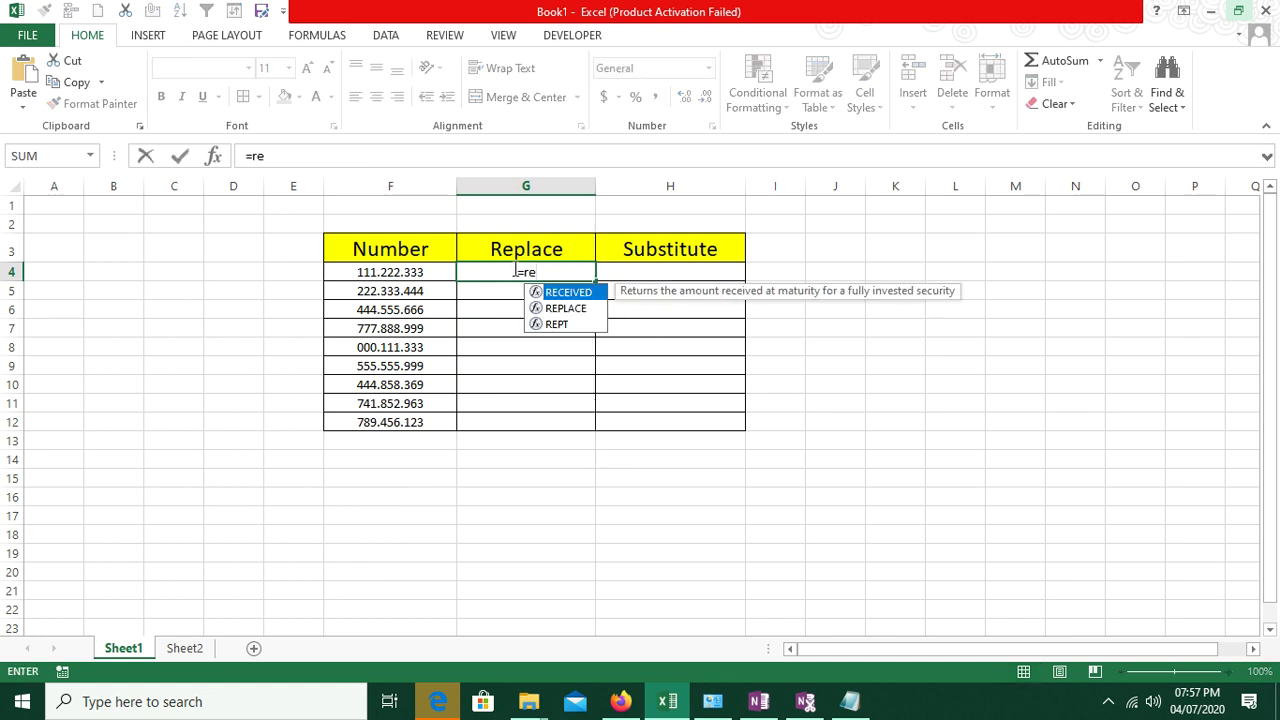
text(p)
key(Tab)
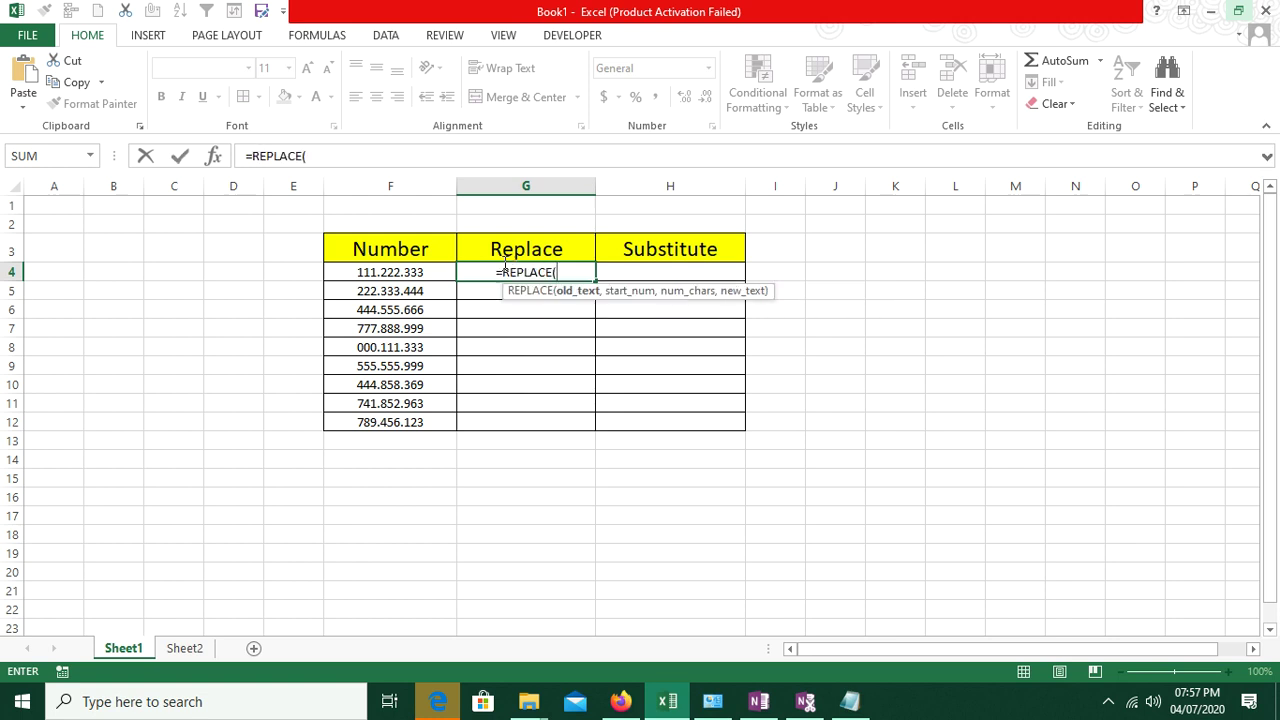
click(418, 272)
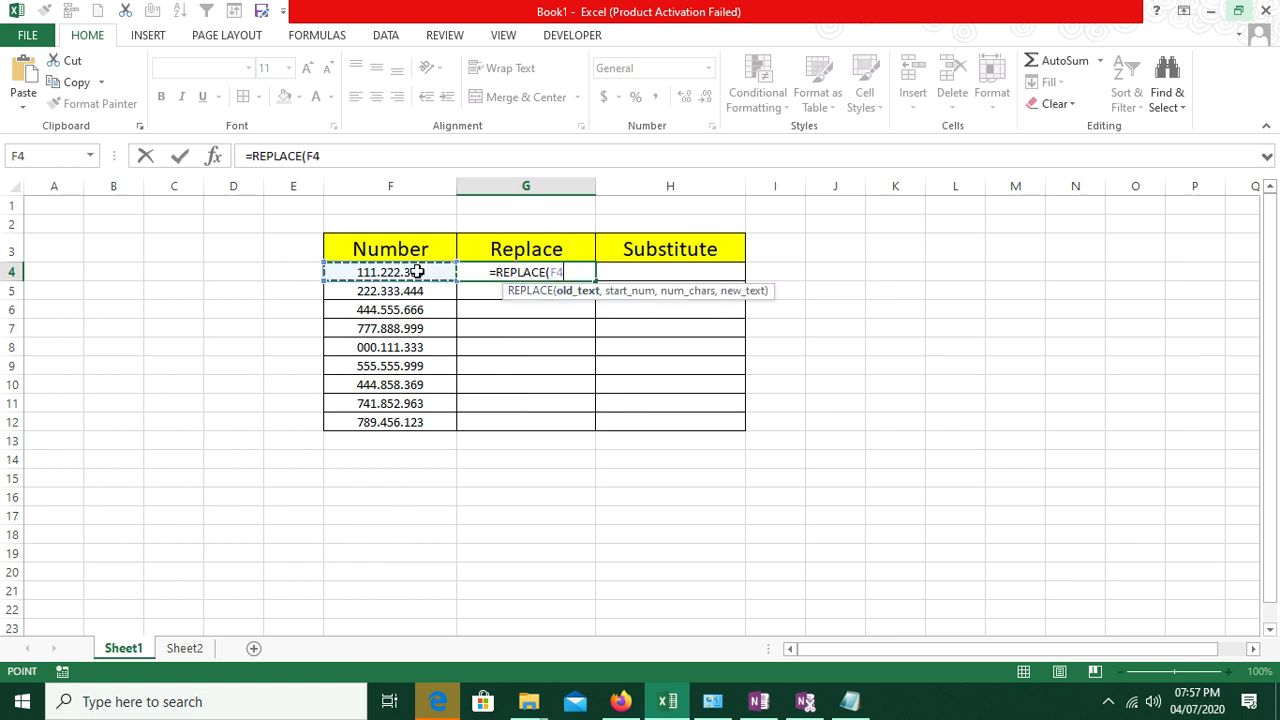
text(,)
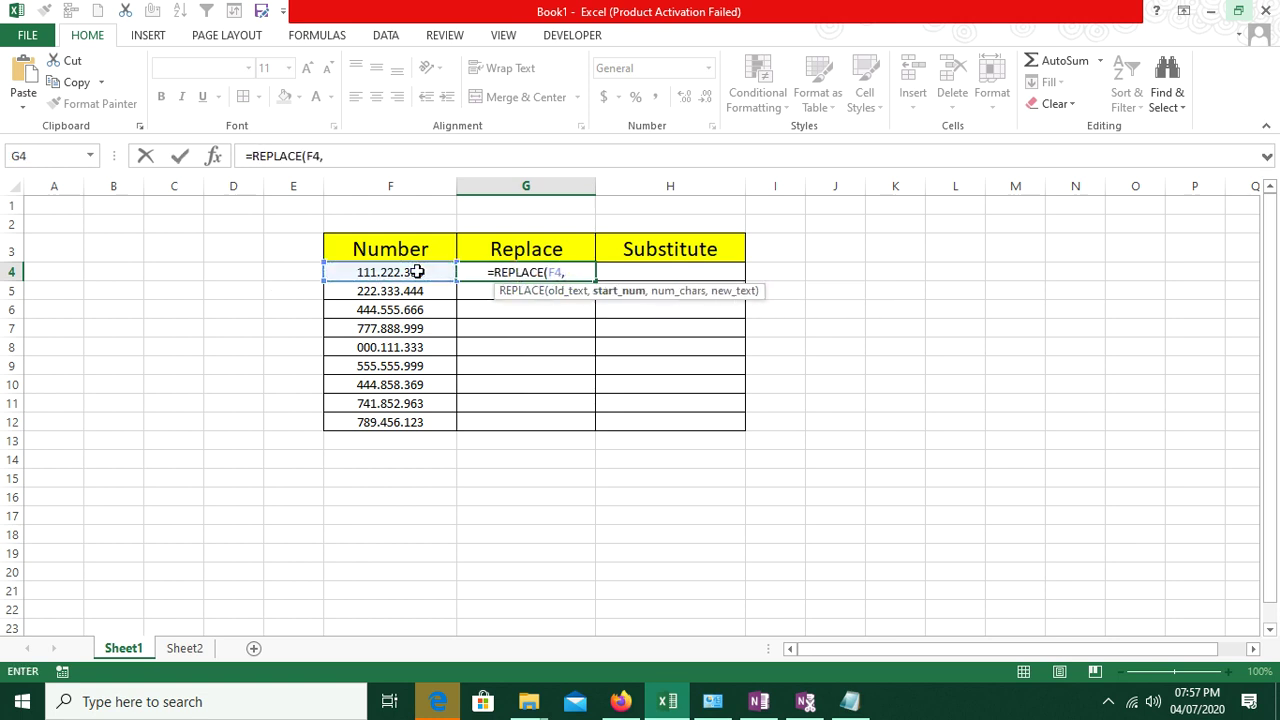
text(4)
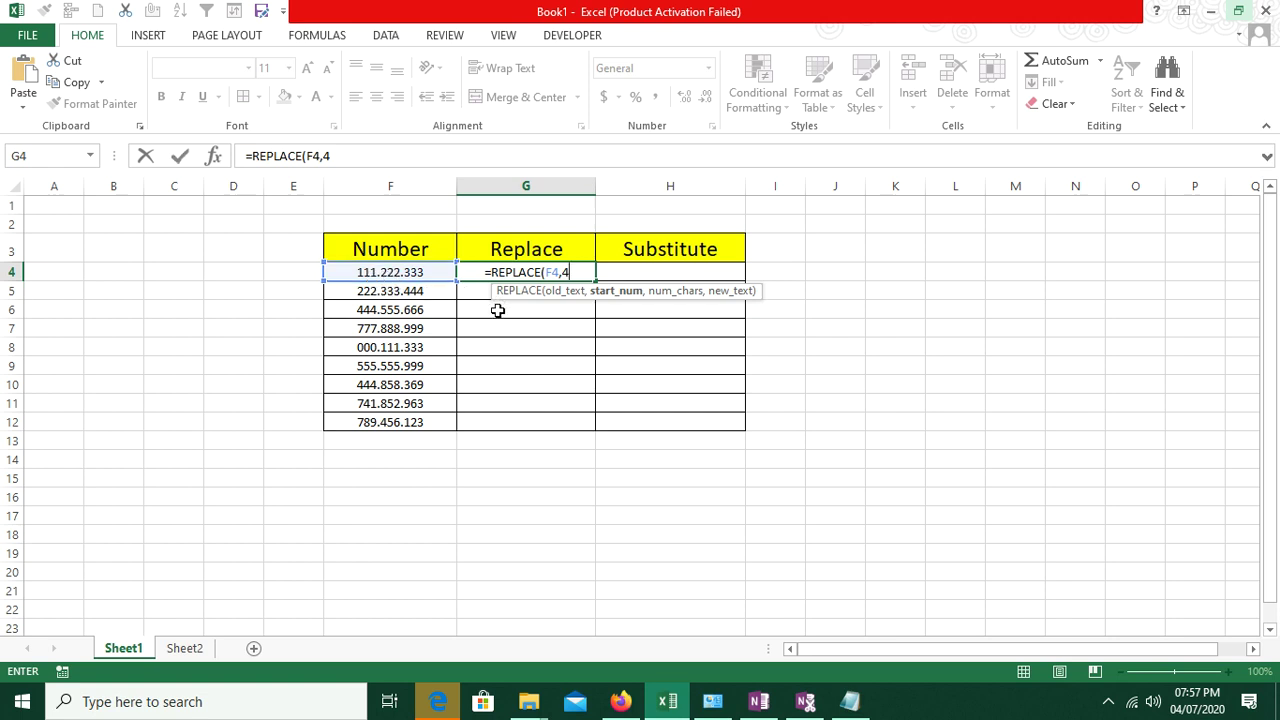
text(,)
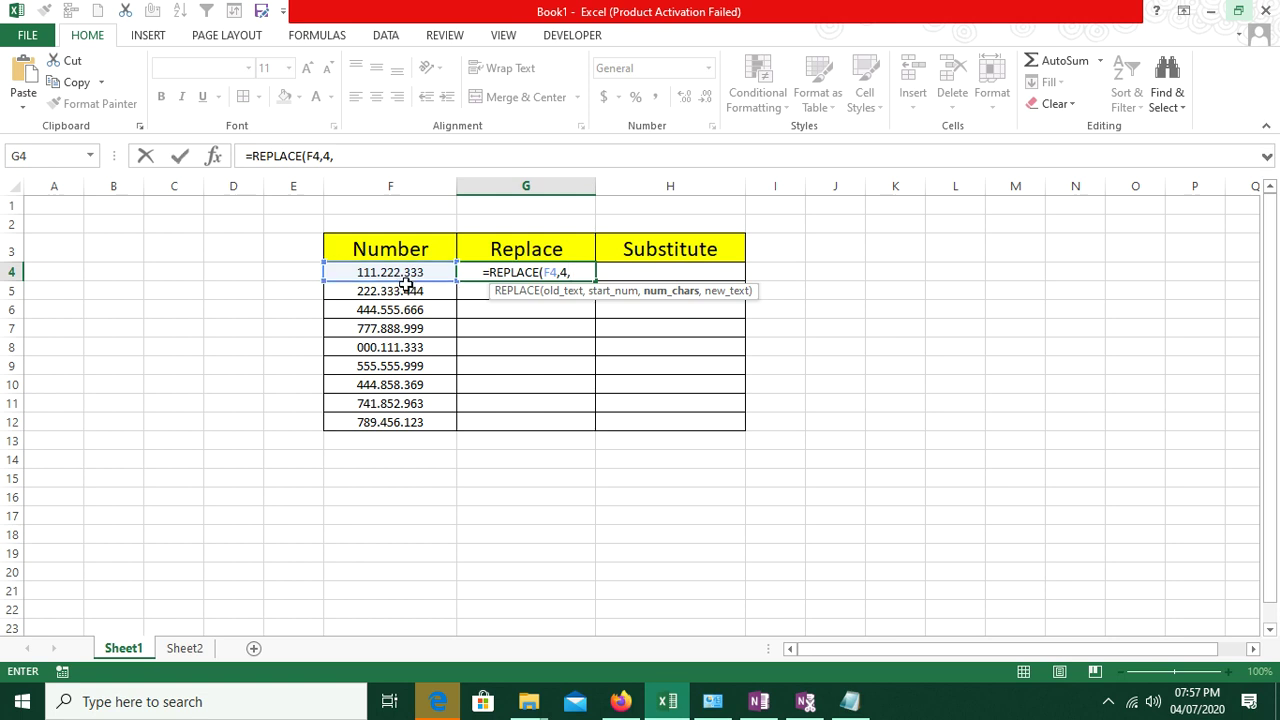
text(4)
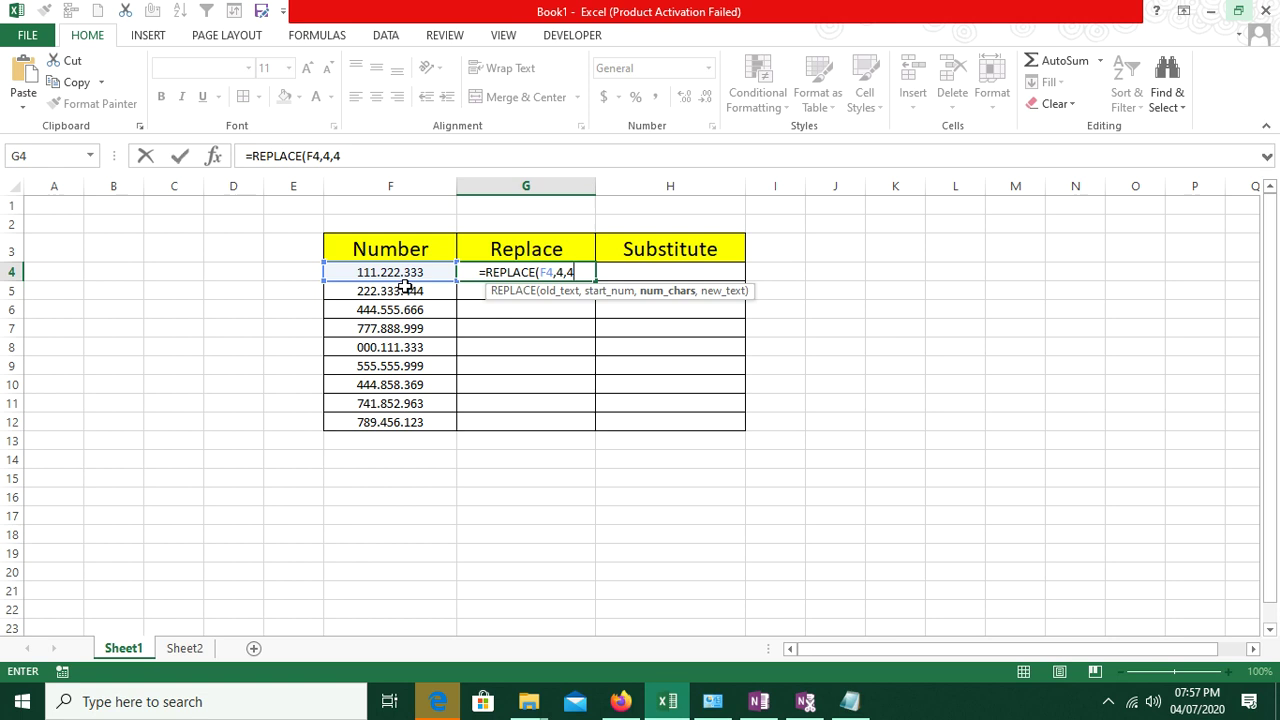
text(,")
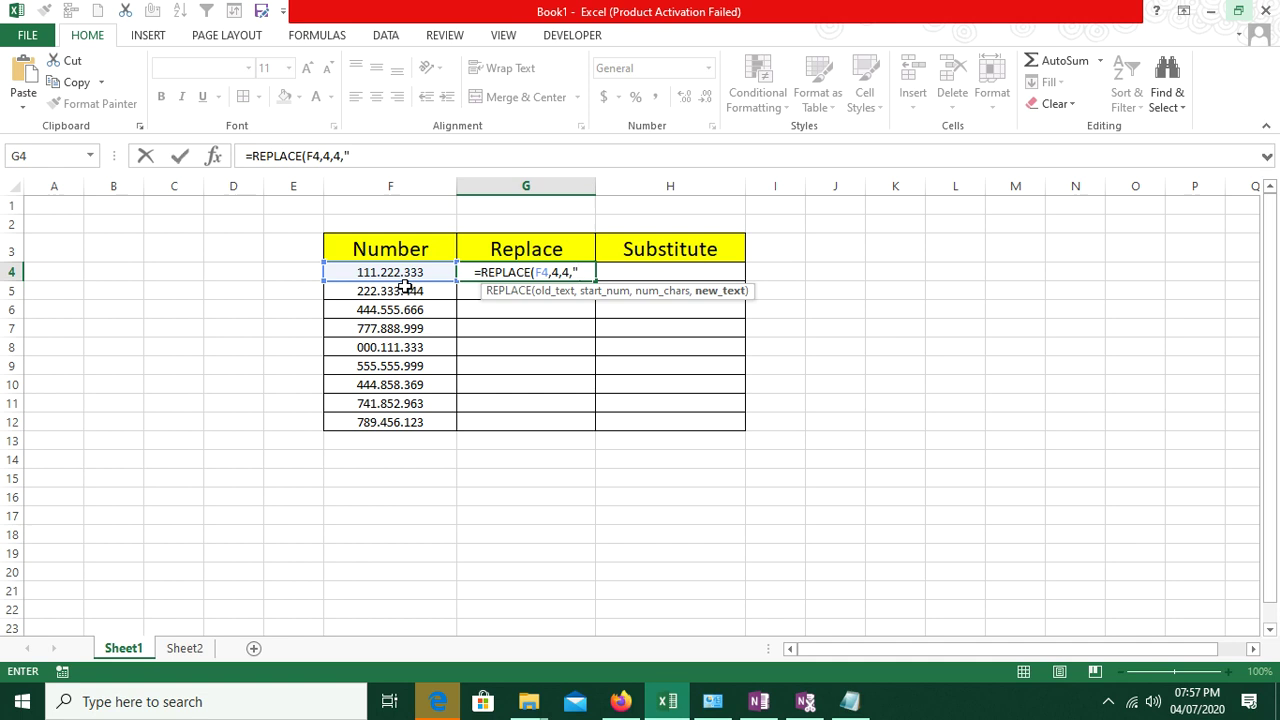
text(*")
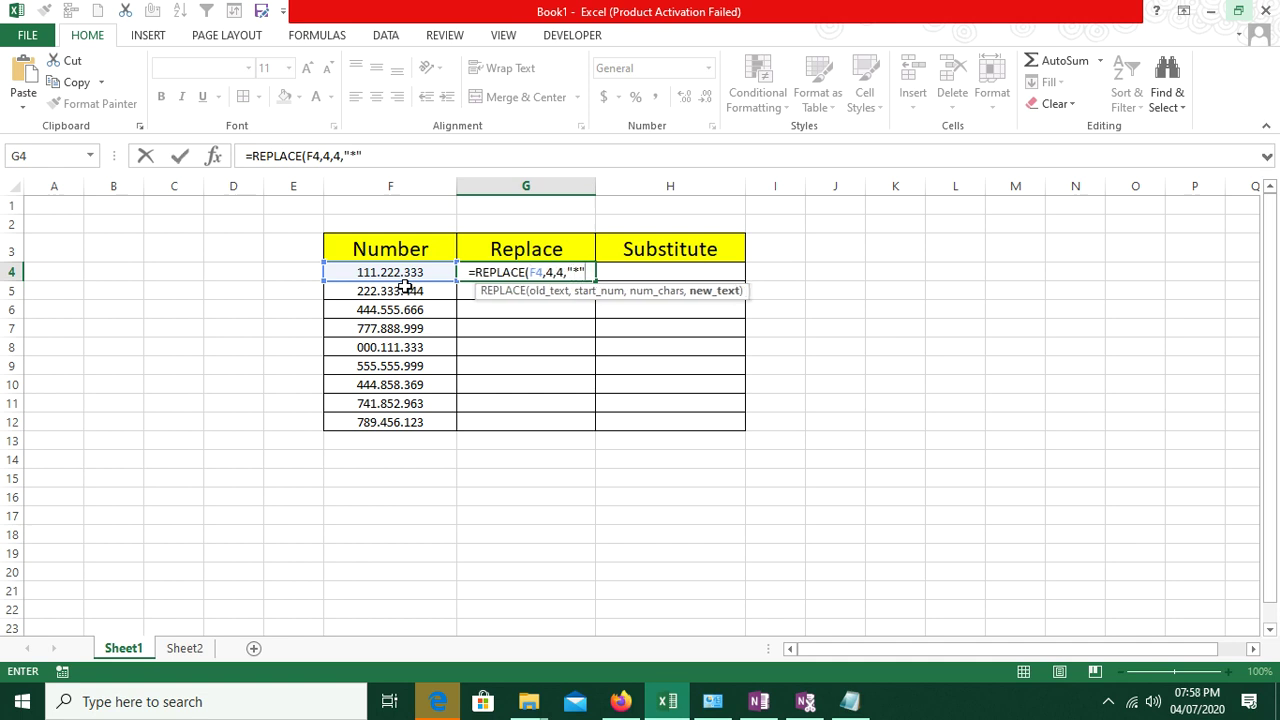
text())
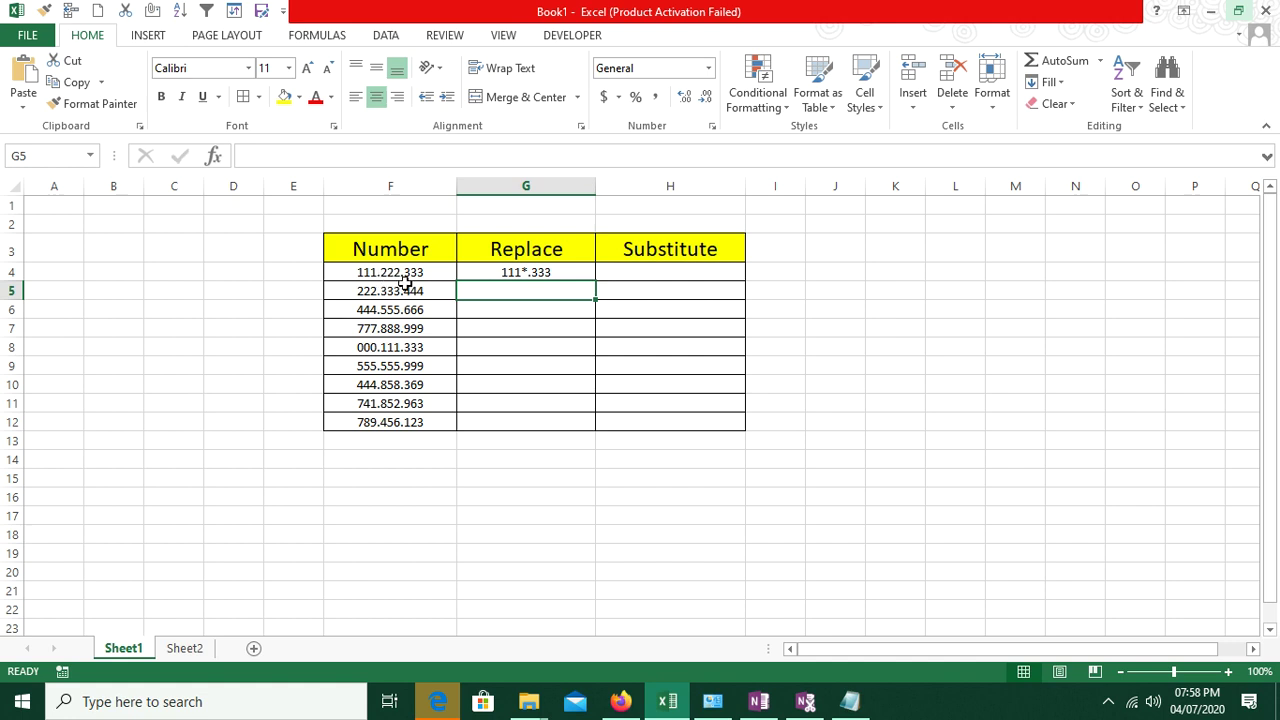
Fill the G4 formula down to G12, then delete the results to redo them
click(578, 276)
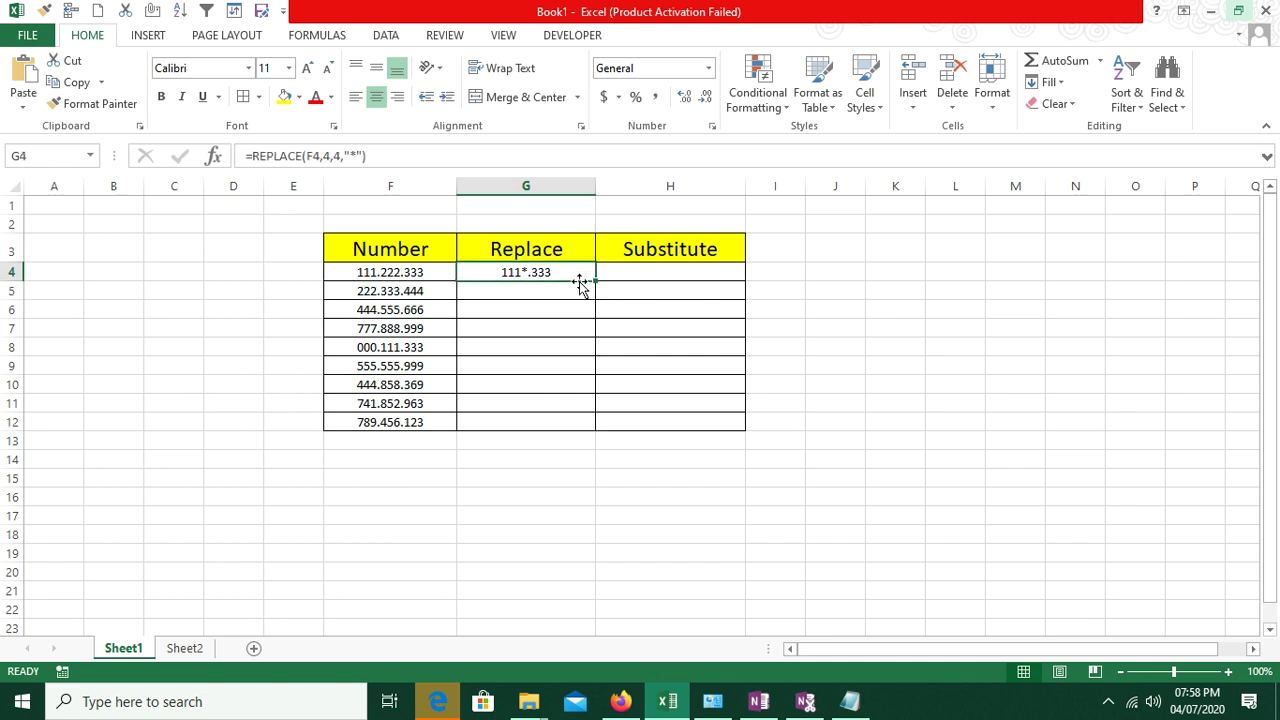
drag(594, 280, 594, 428)
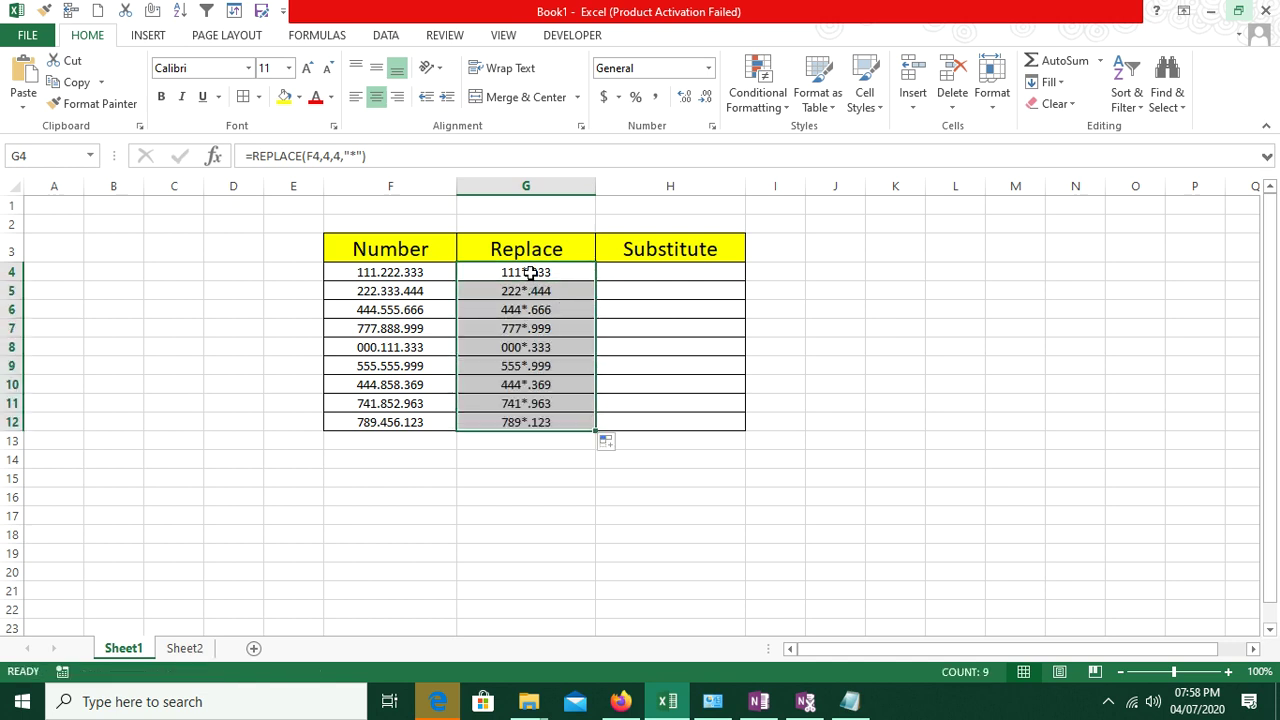
key(Delete)
Enter =REPLACE(F4,4,5,"|") in G4 so 111.222.333 shows as 111|333
click(530, 263)
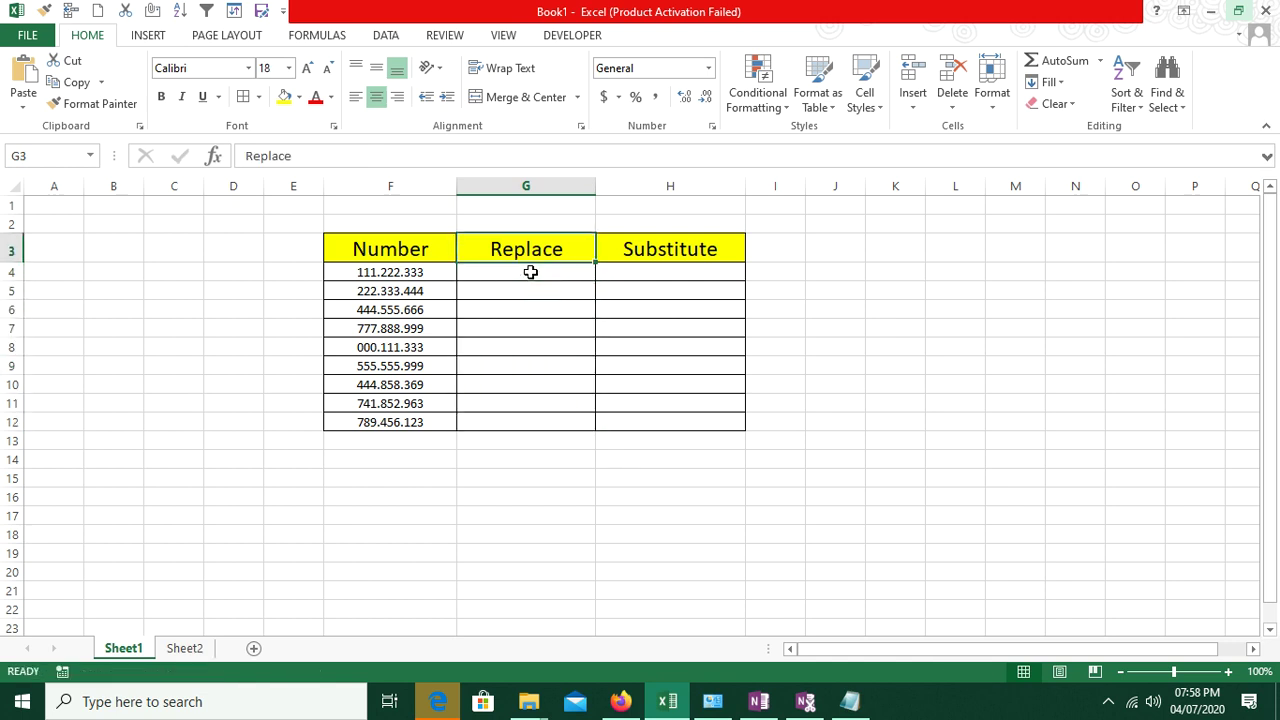
click(530, 272)
double_click(531, 272)
text(=)
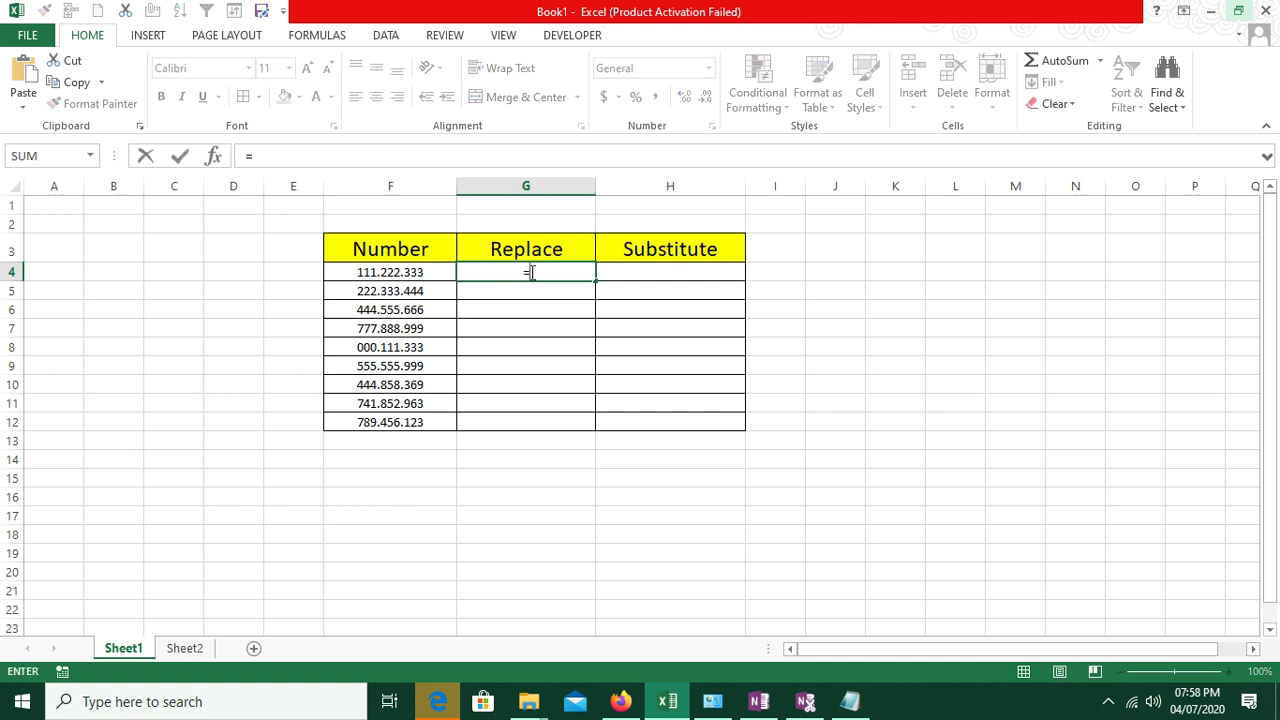
text(re)
key(Down)
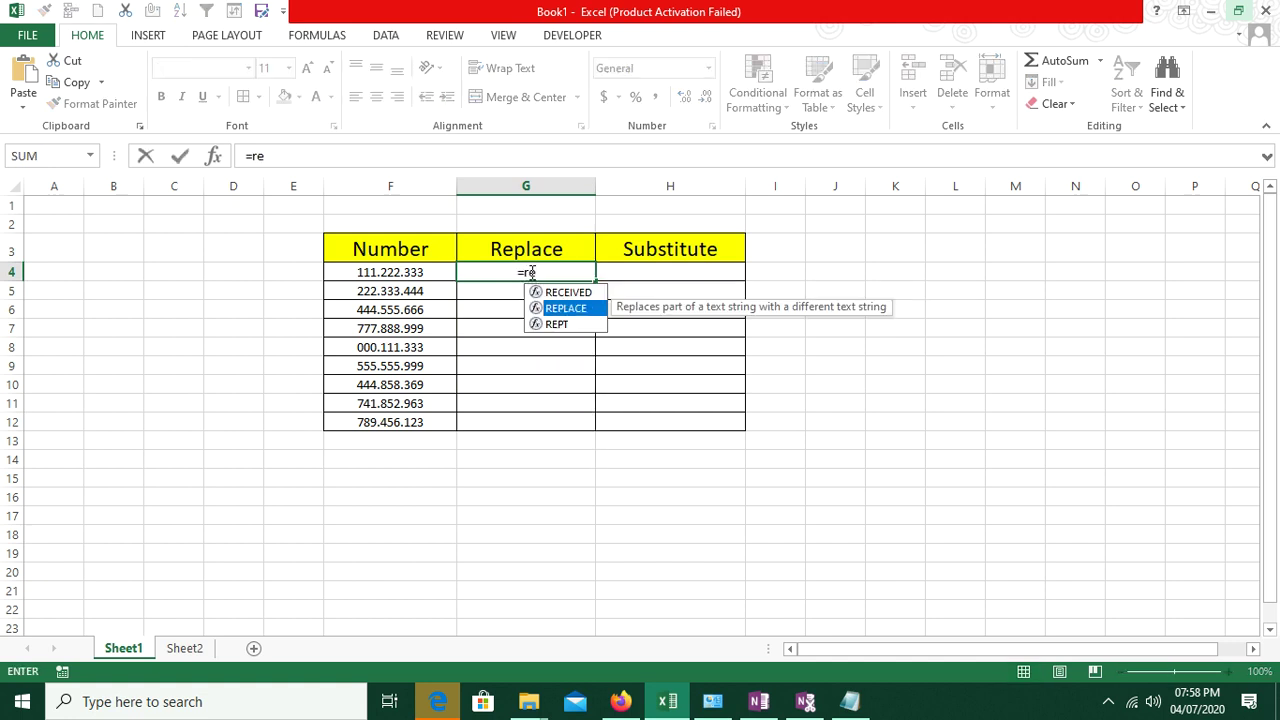
key(Tab)
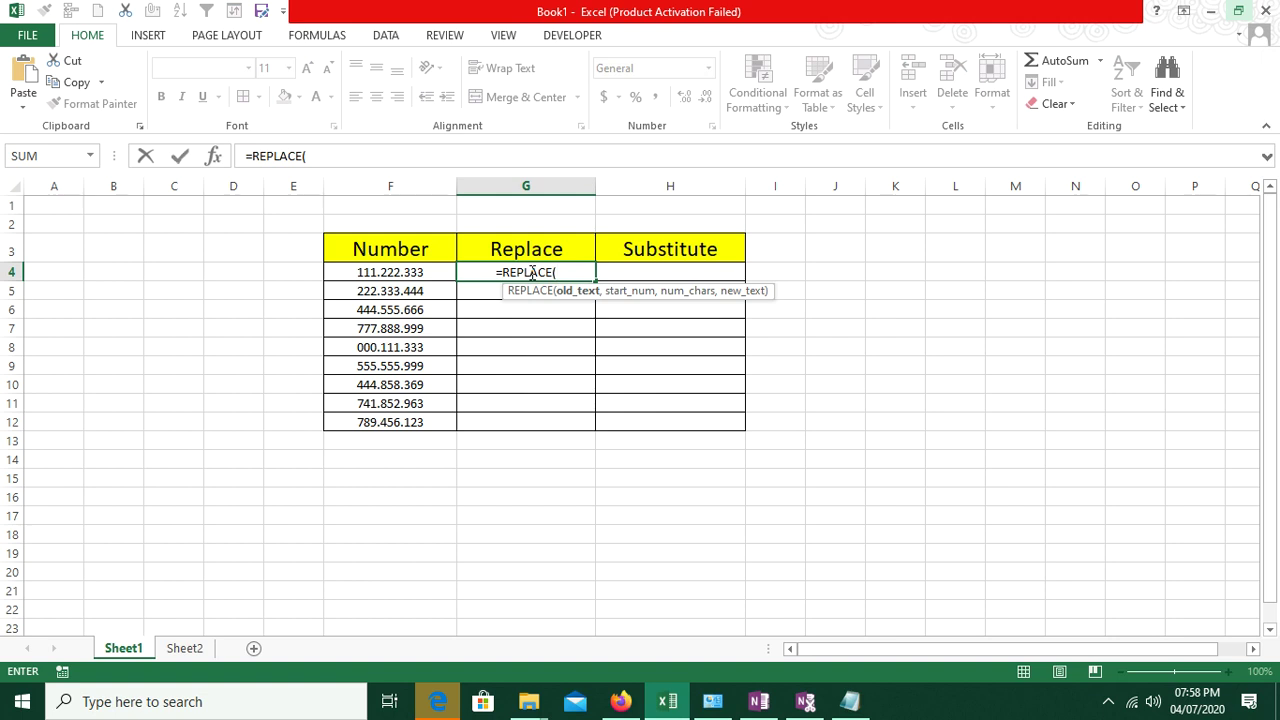
key(Left)
text(,)
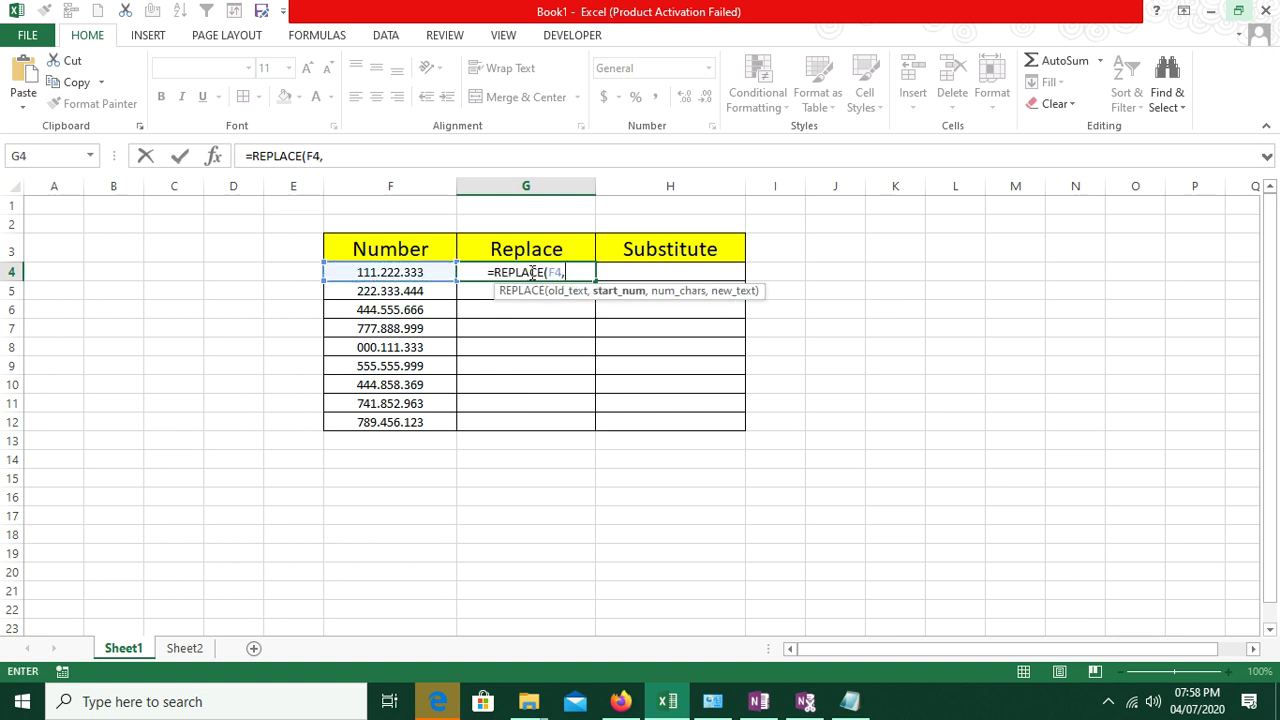
text(4,)
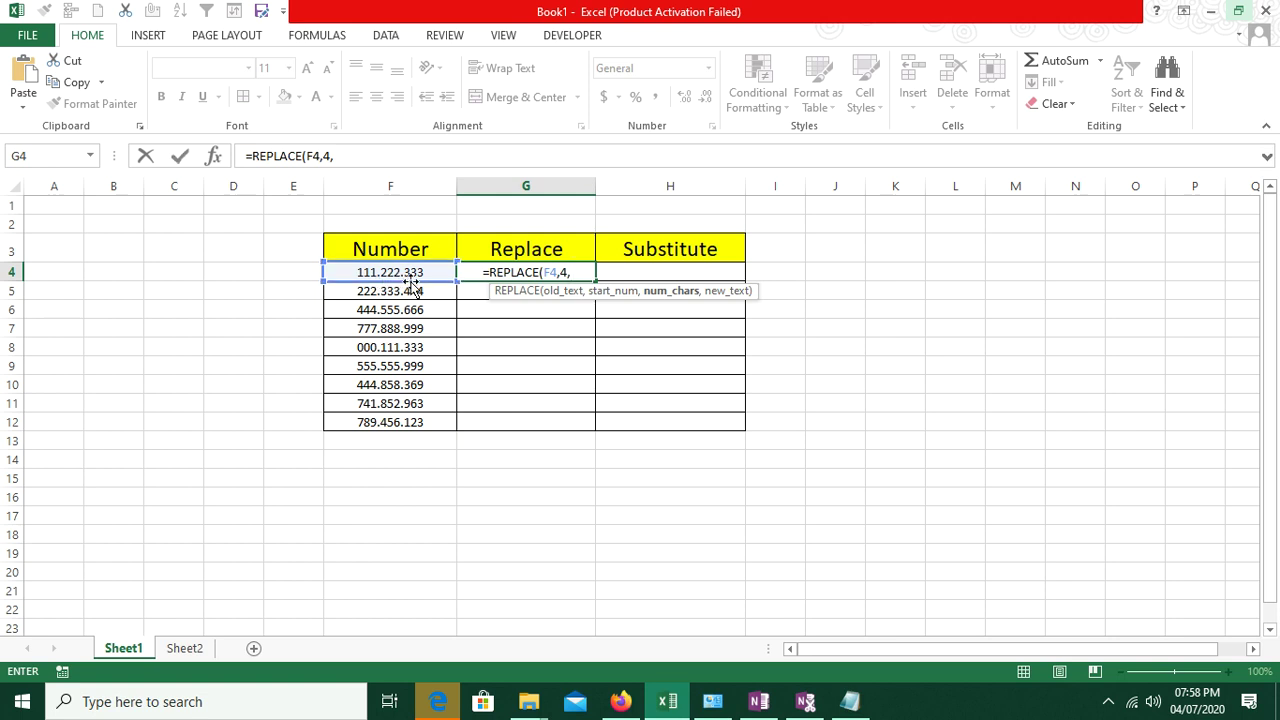
text(5,"|)
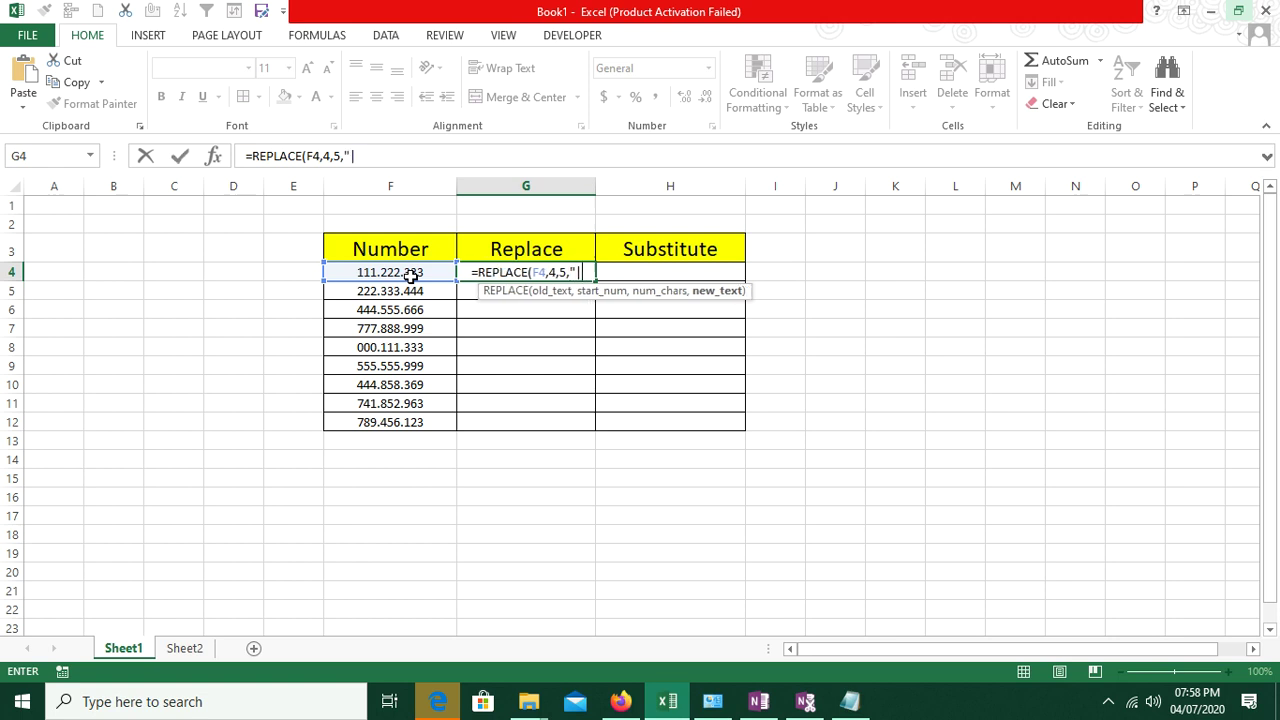
text( ")
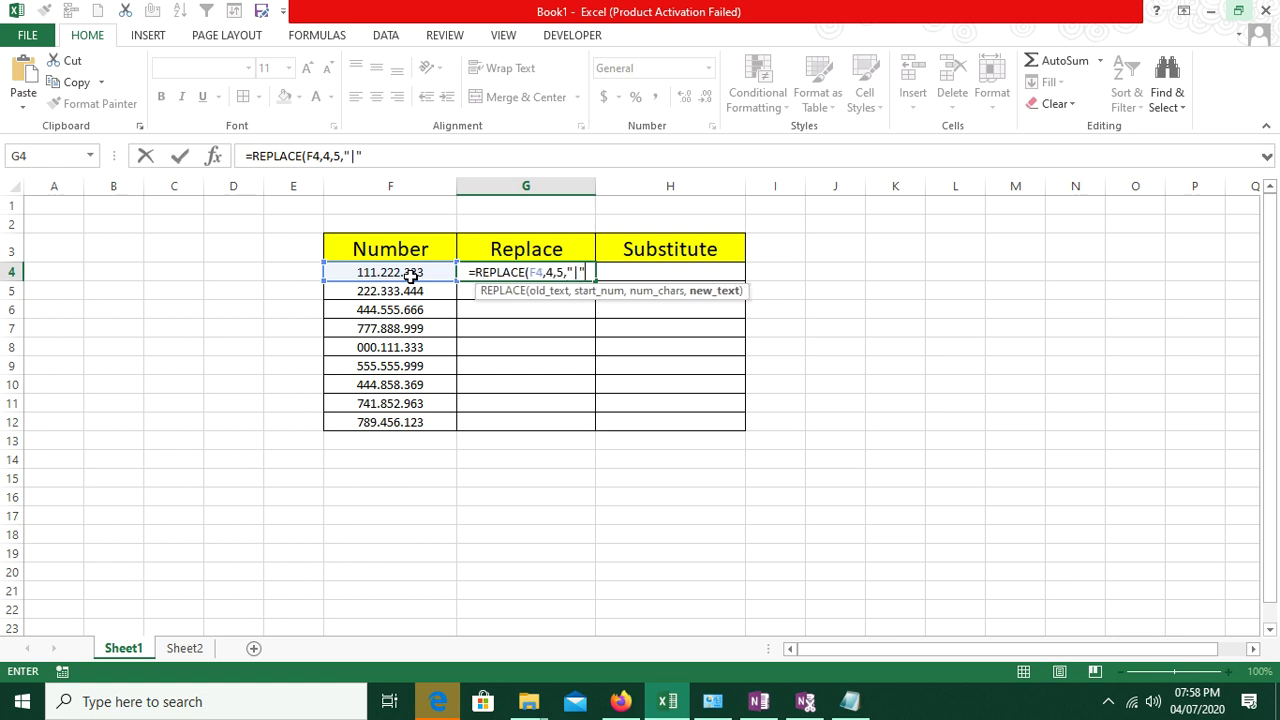
text())
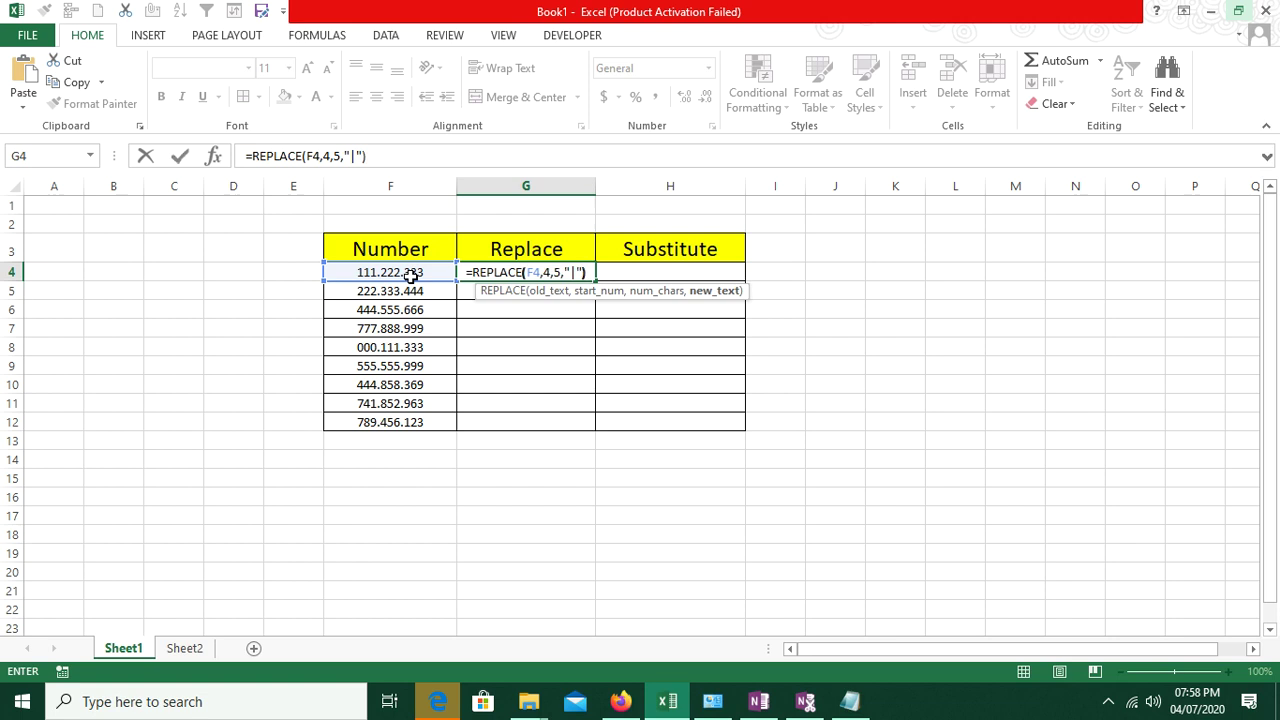
key(Return)
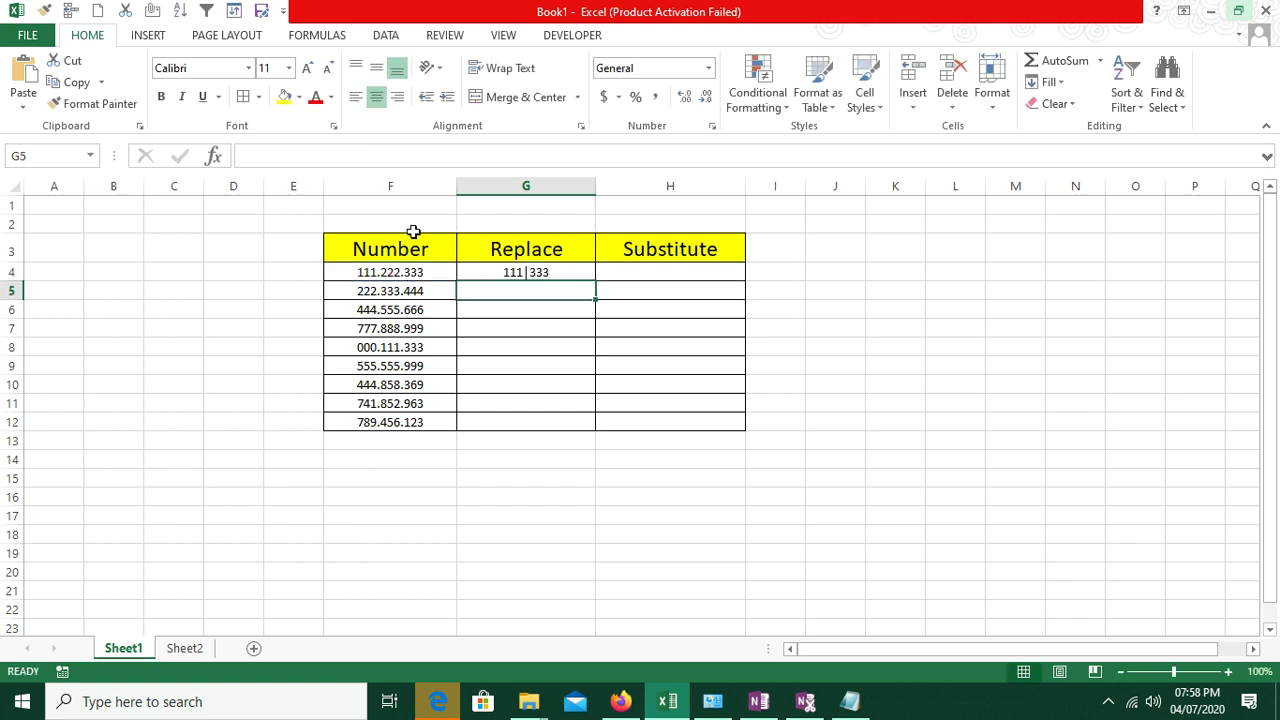
click(388, 272)
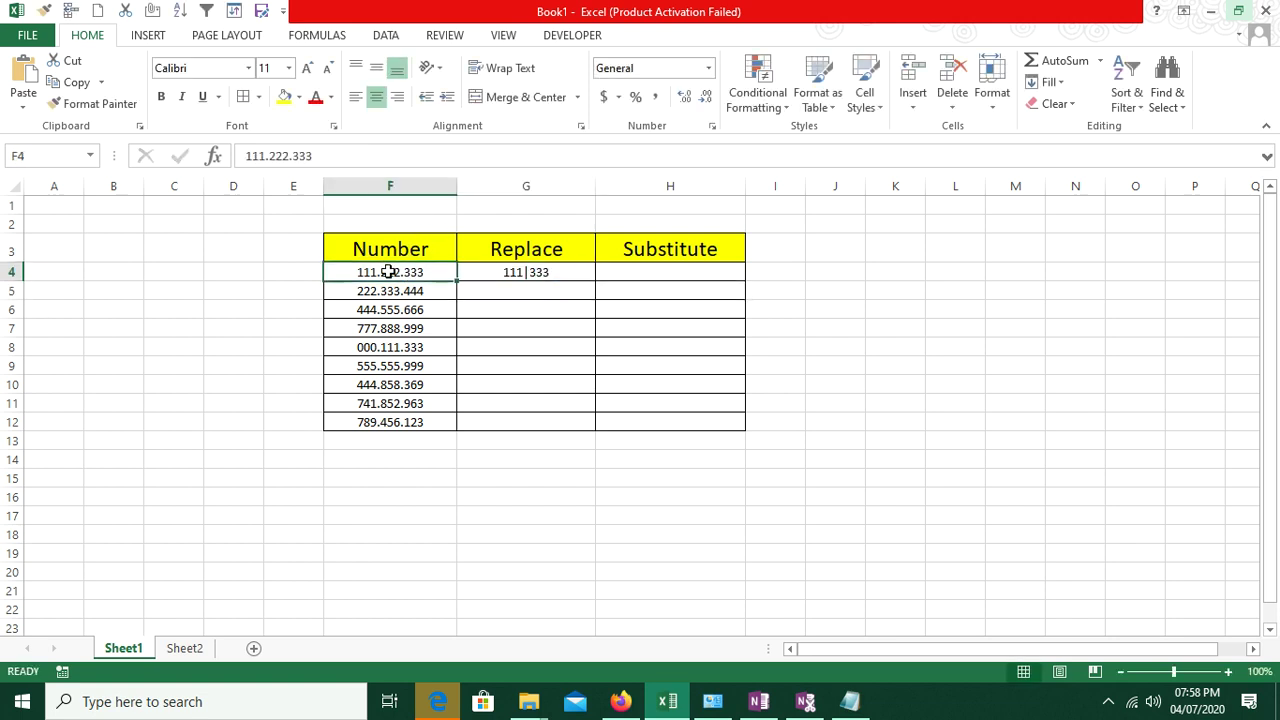
Copy the G4 formula down to G12, yielding values like 222|444 and 789|123
click(550, 273)
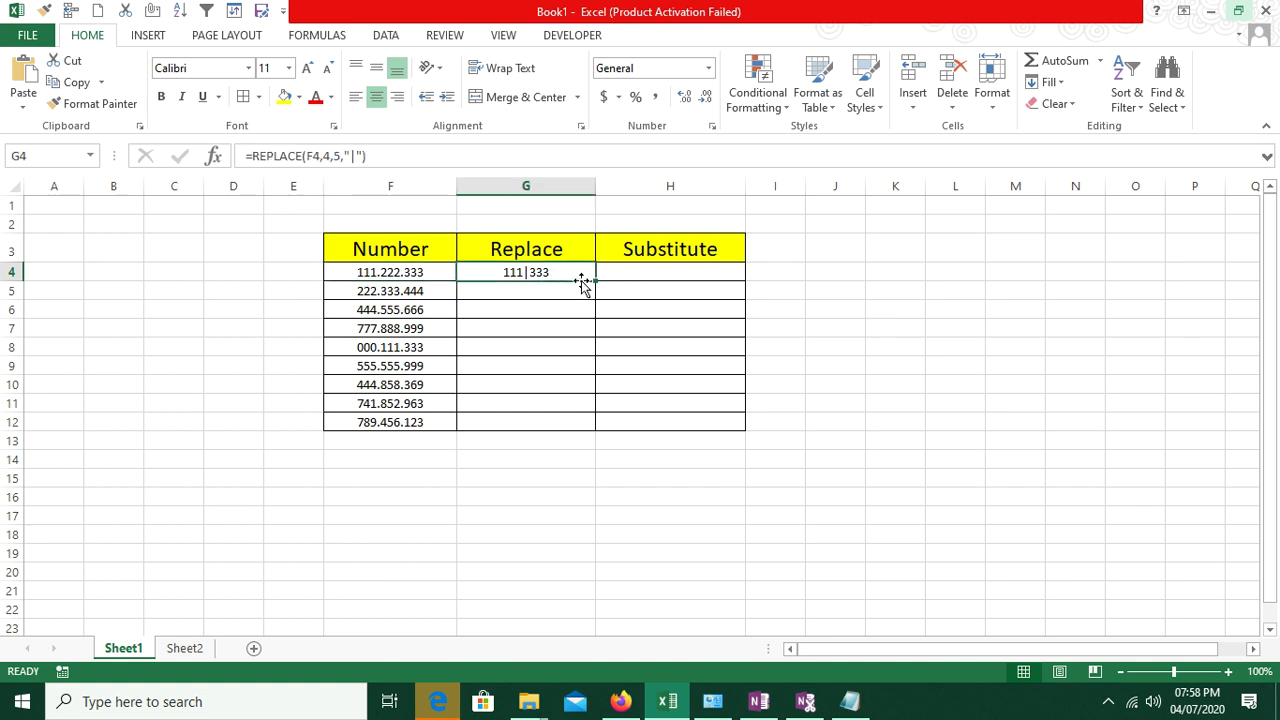
drag(595, 281, 583, 431)
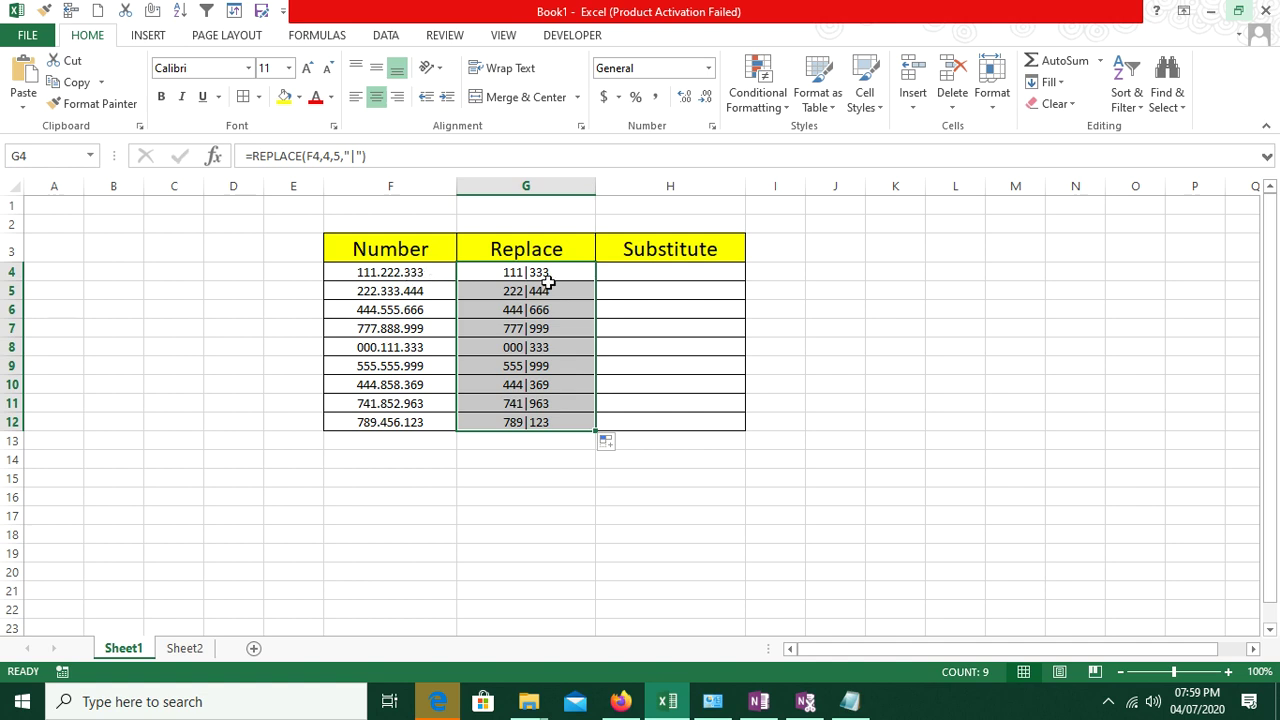
click(580, 268)
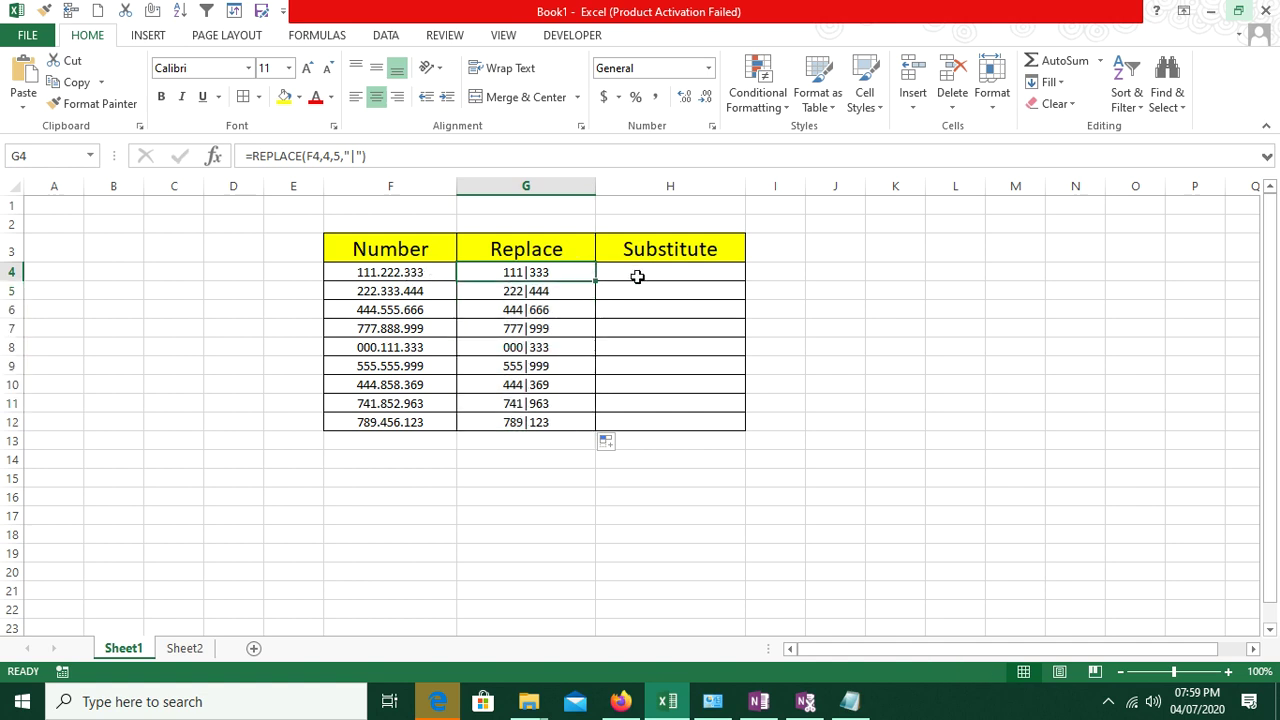
Enter =SUBSTITUTE(F4,".","") in H4 to strip the dots, giving 111222333
click(637, 276)
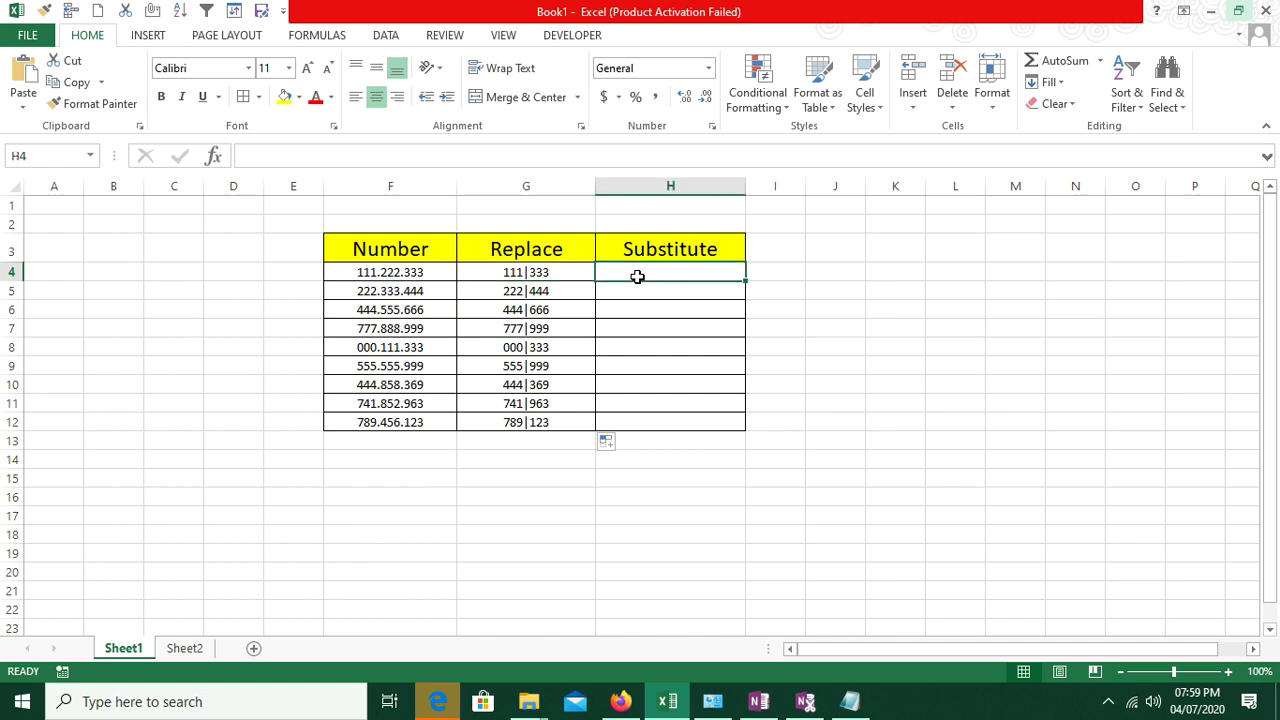
text(=)
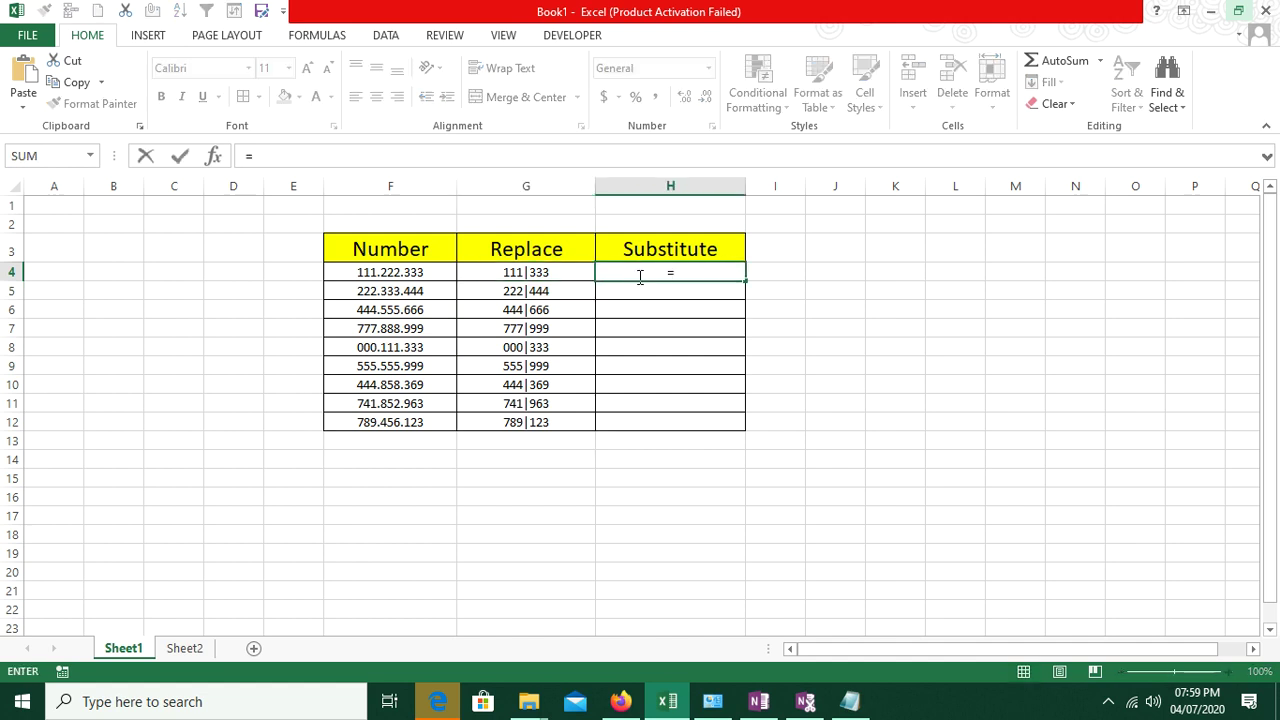
text(s)
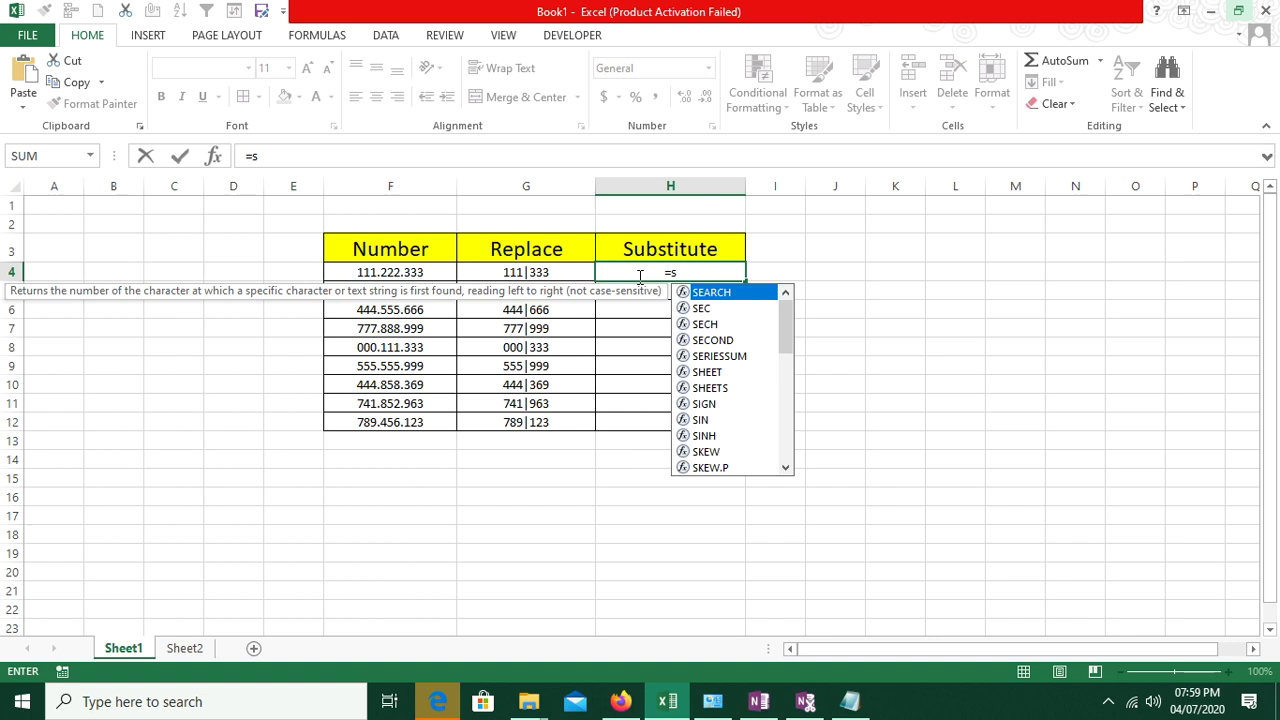
text(u)
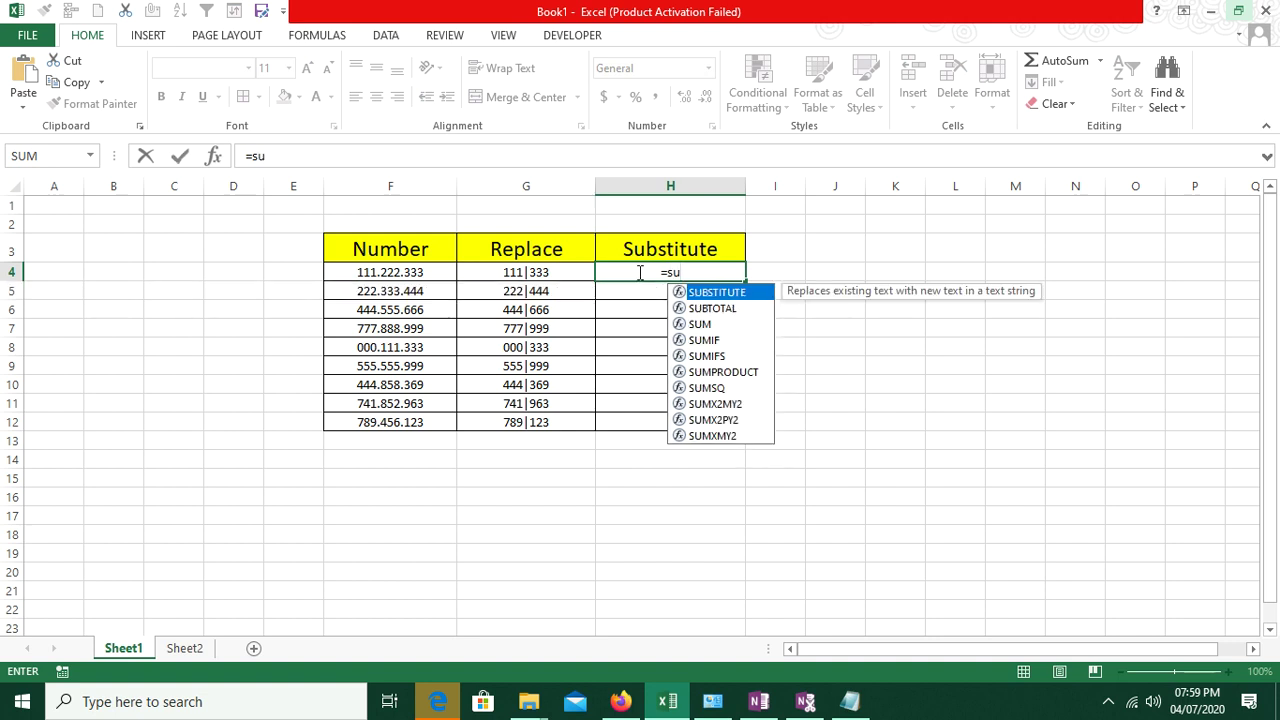
key(Tab)
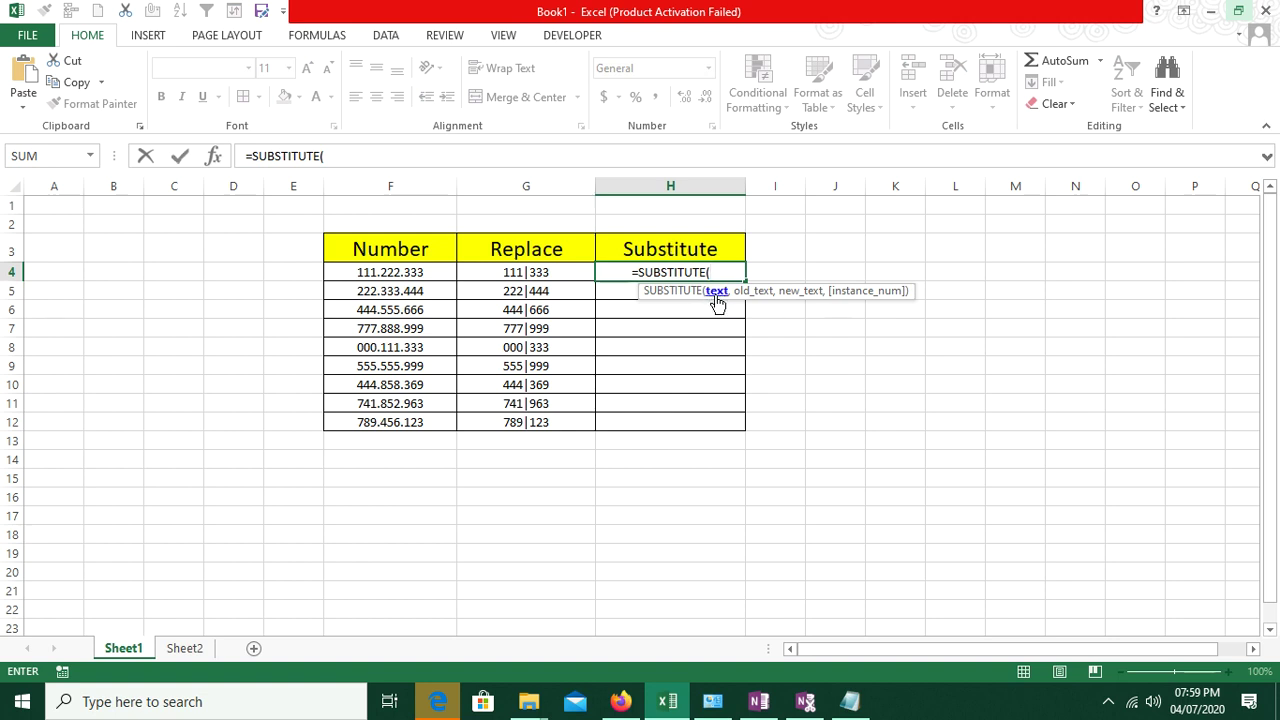
click(435, 273)
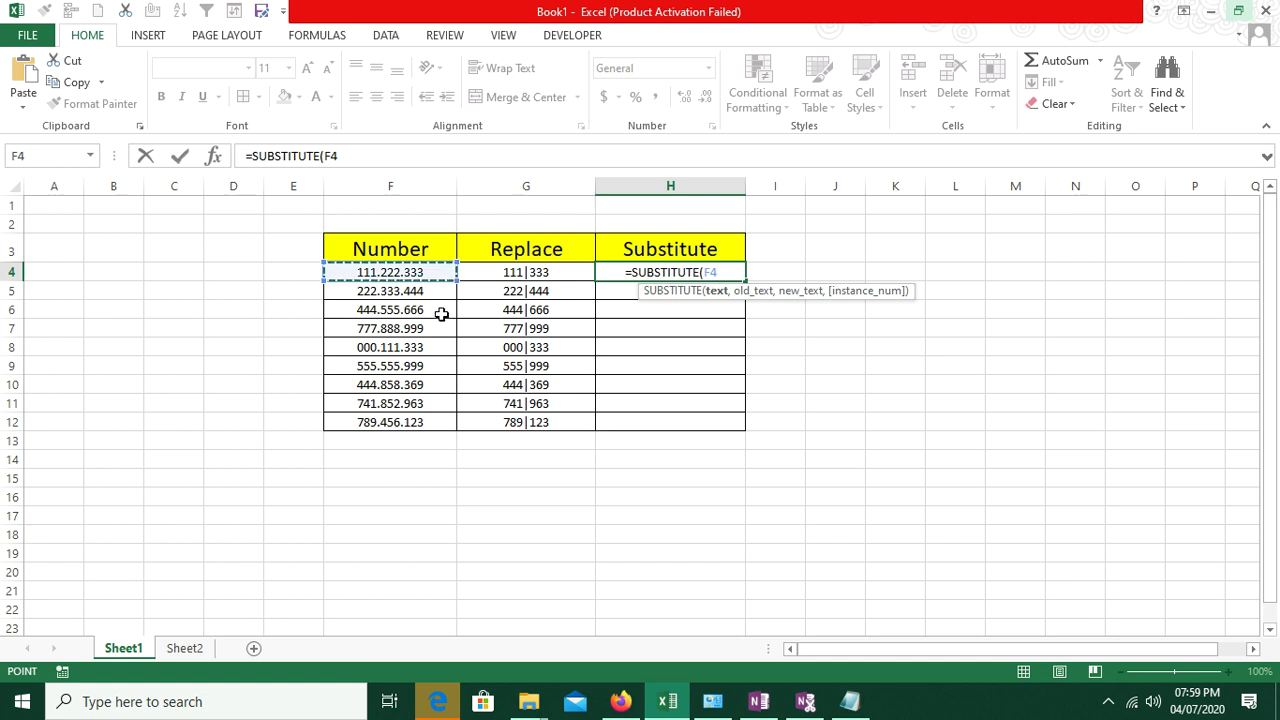
text(,)
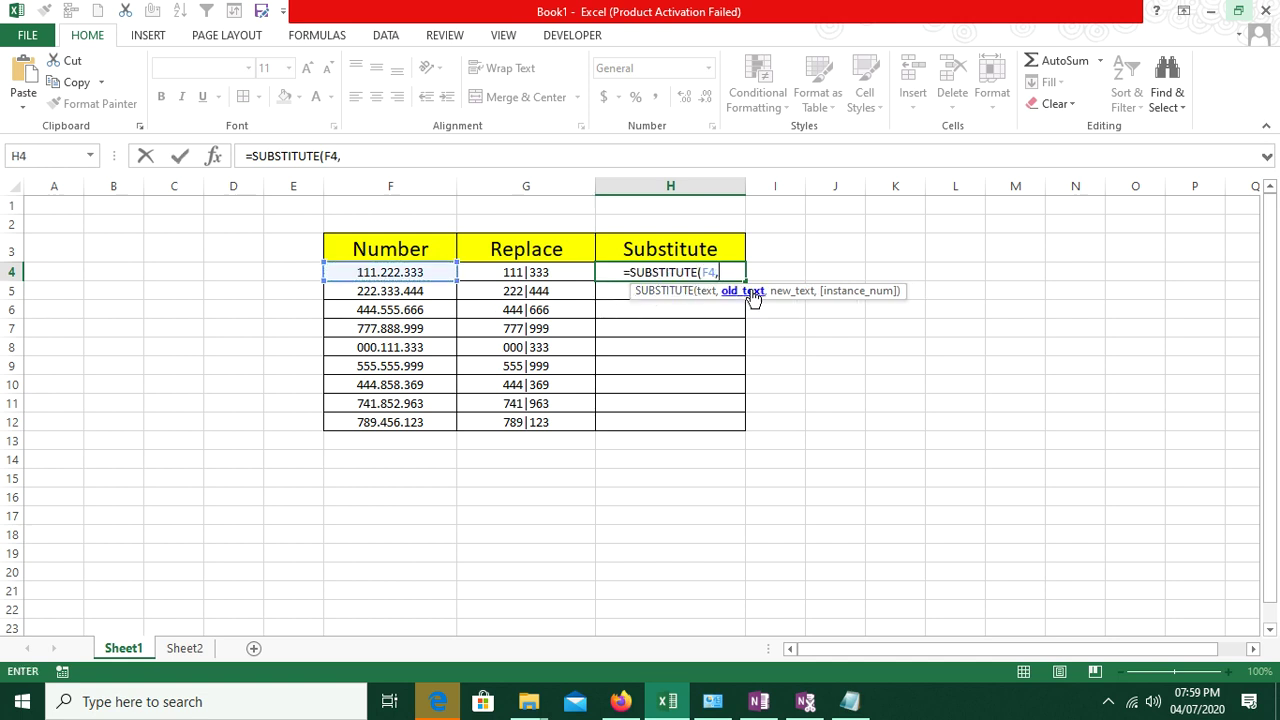
text(".)
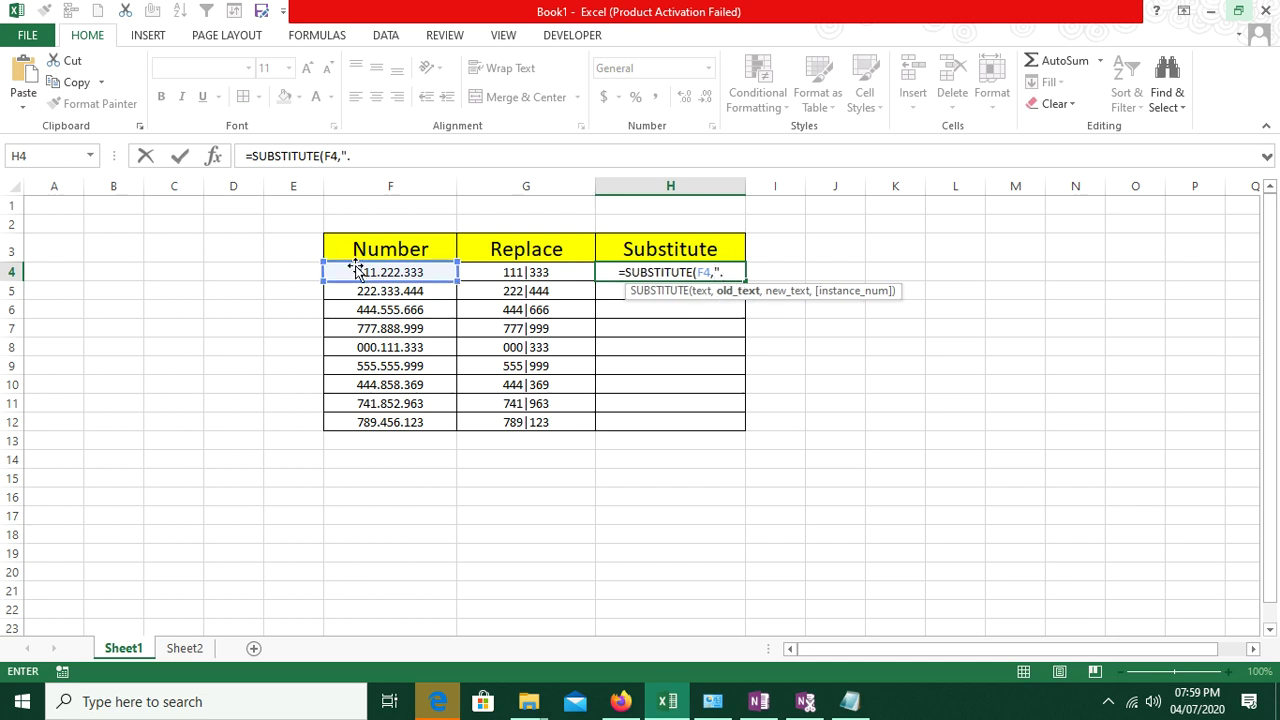
text(")
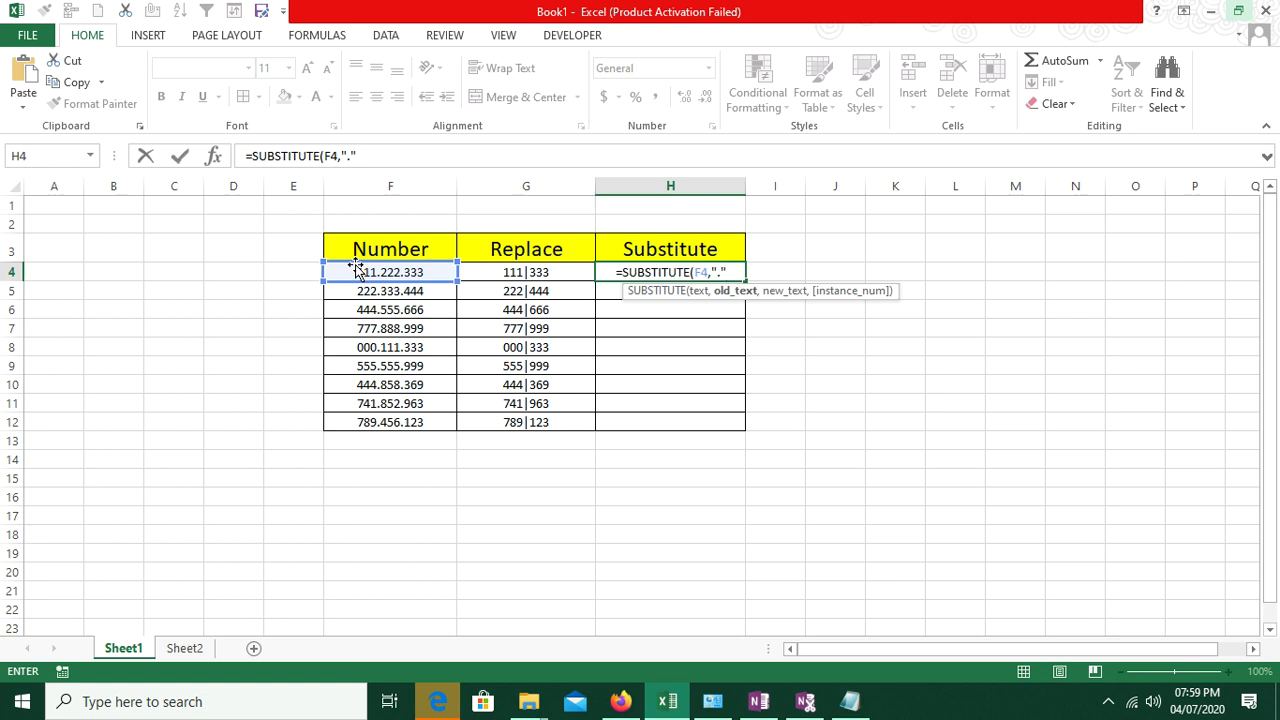
text(,)
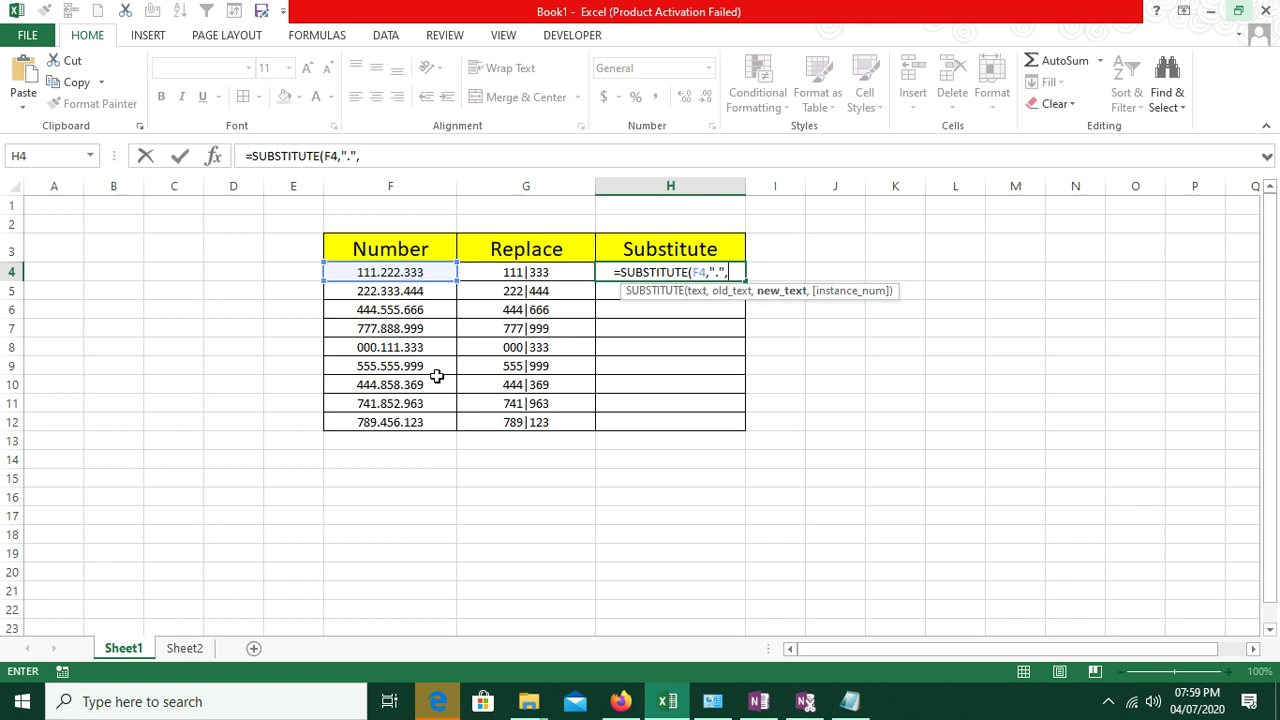
text("")
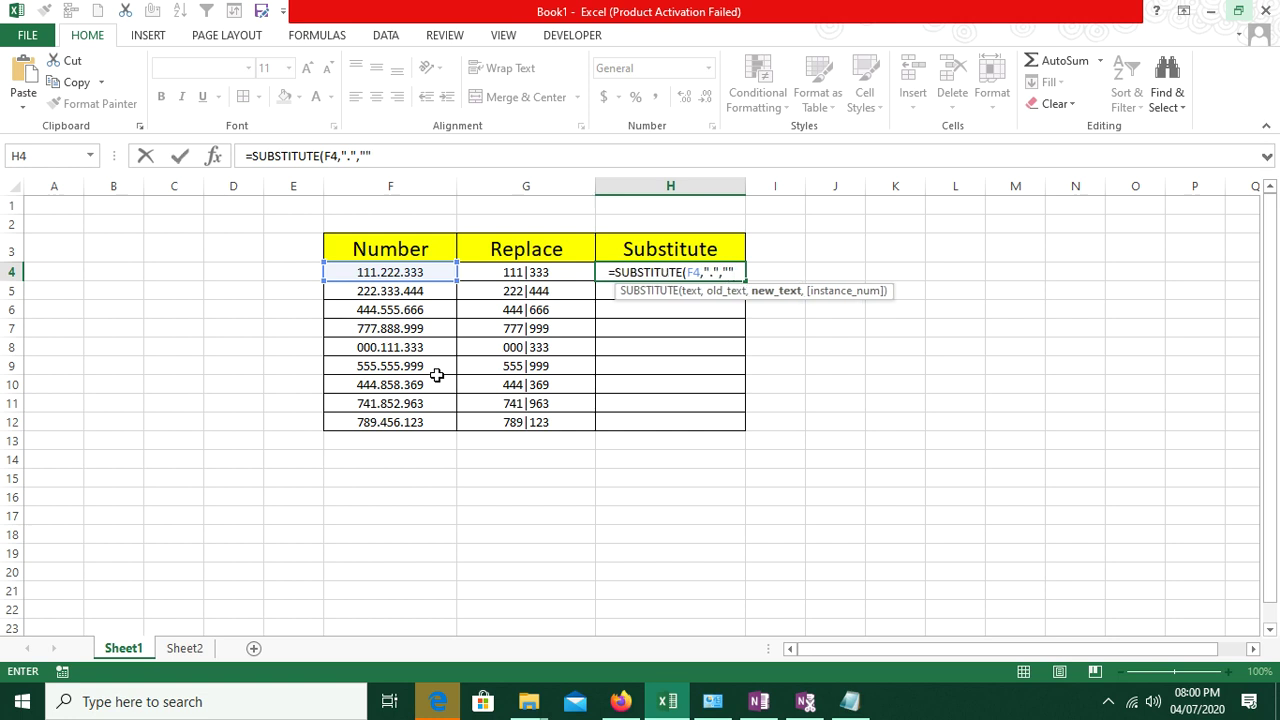
text())
key(Return)
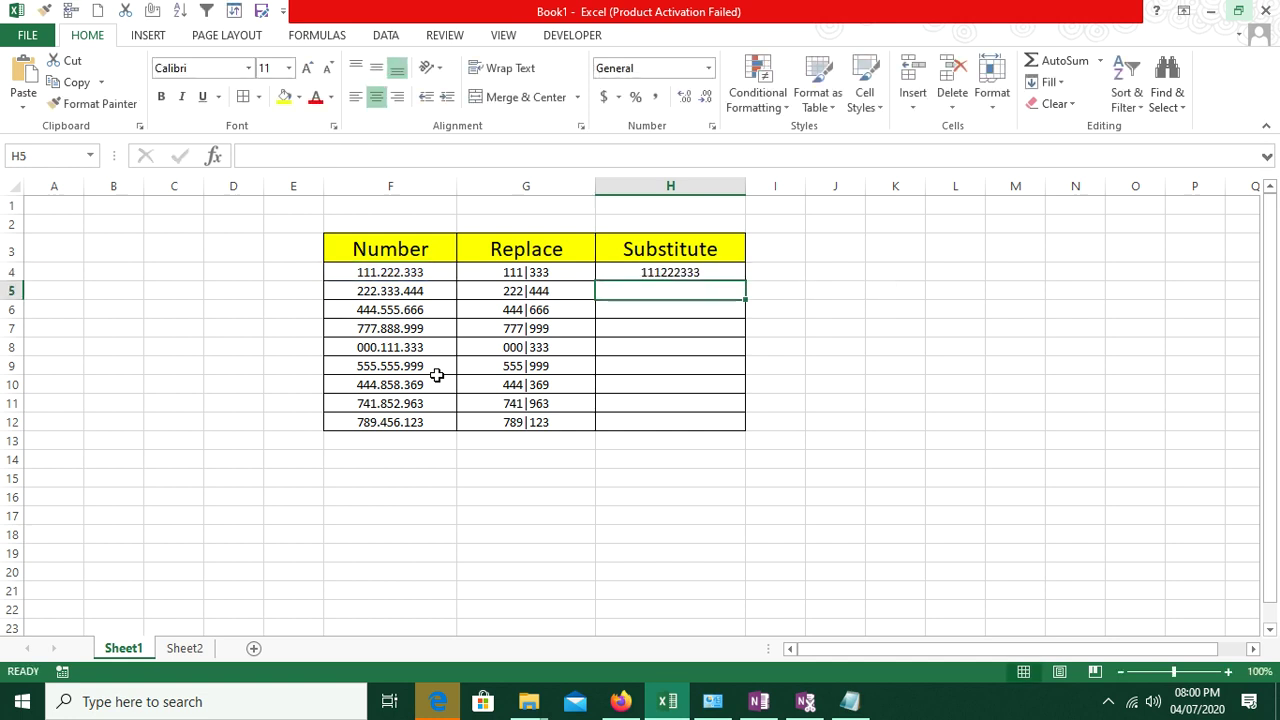
Fill the H4 formula down to H12, then delete H4:H12 again
click(618, 270)
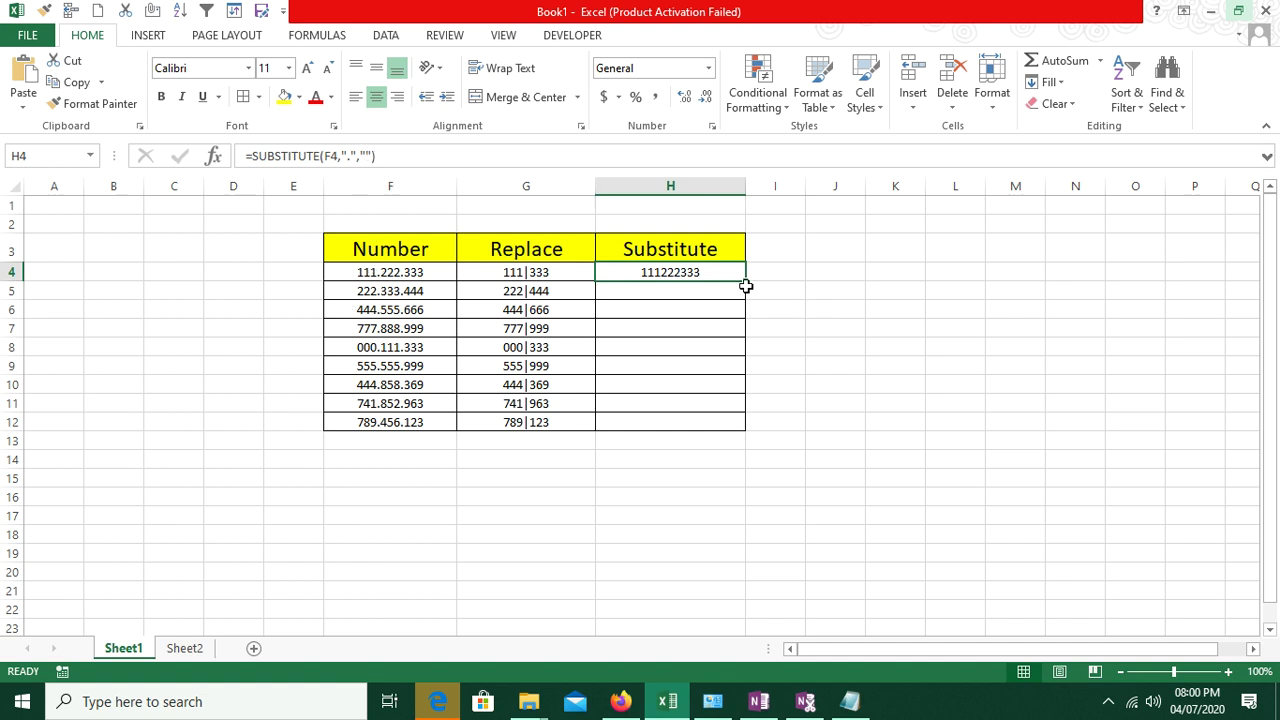
drag(745, 282, 742, 428)
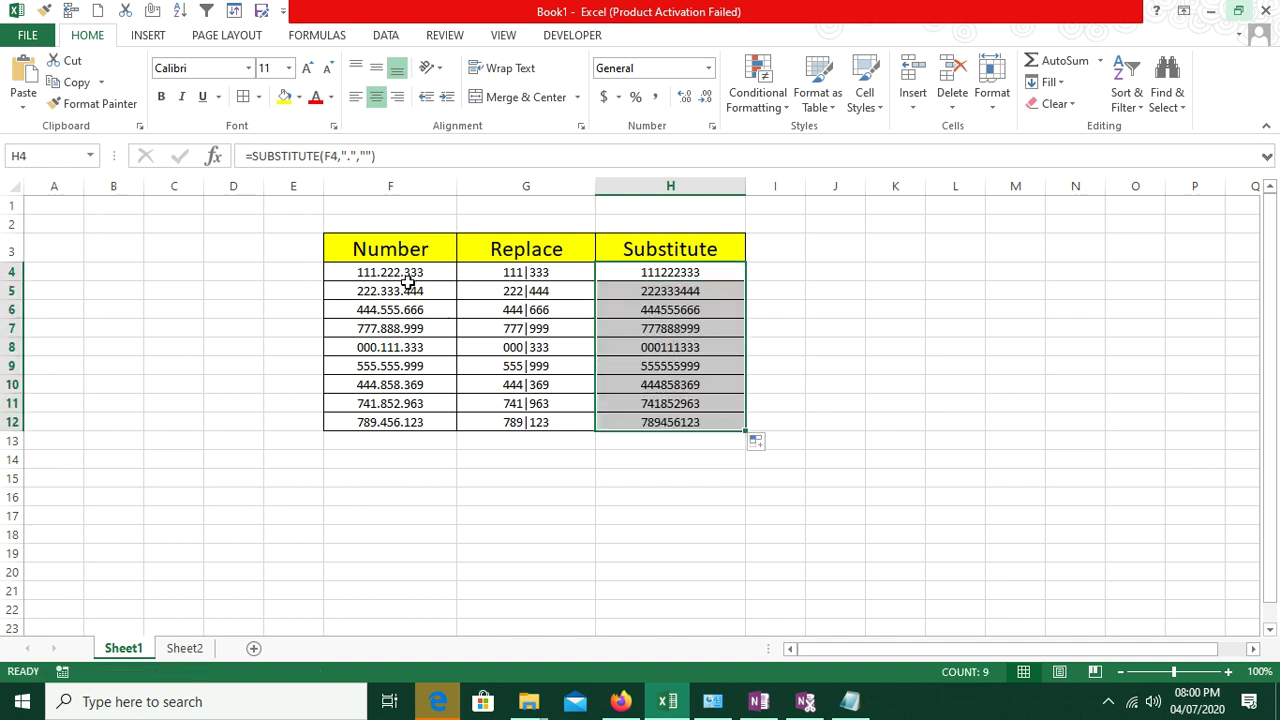
key(Delete)
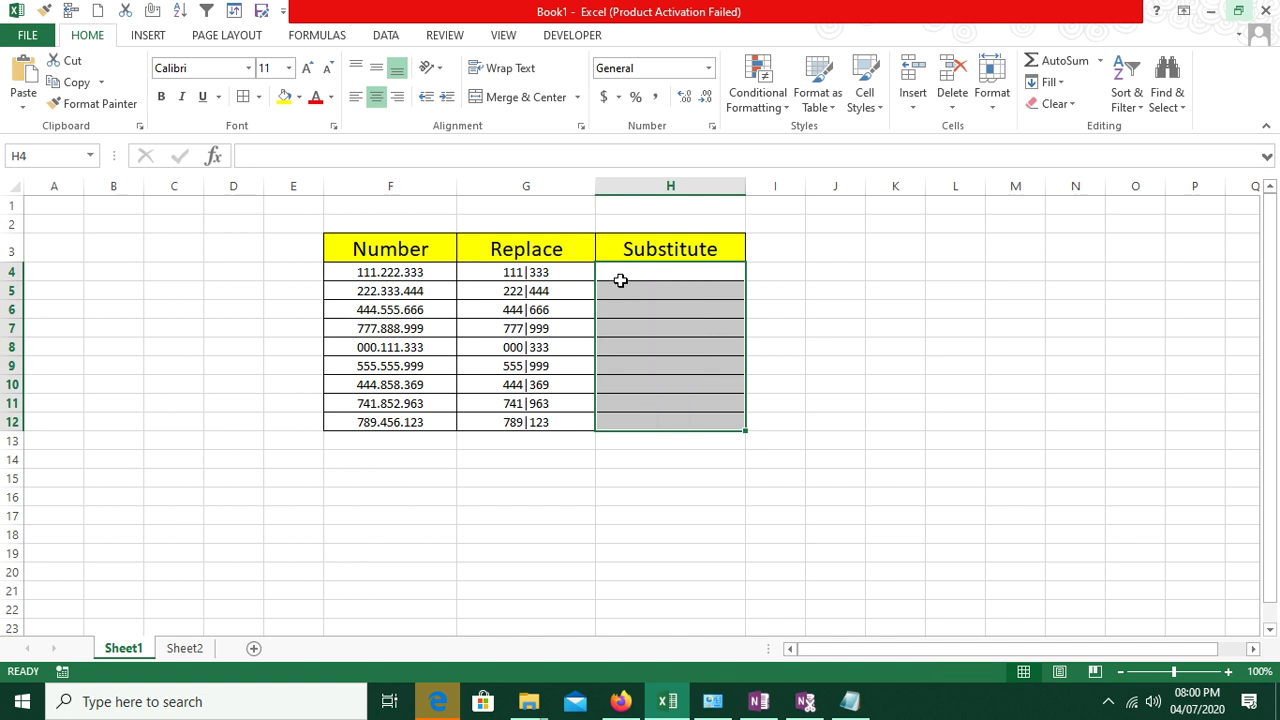
click(642, 277)
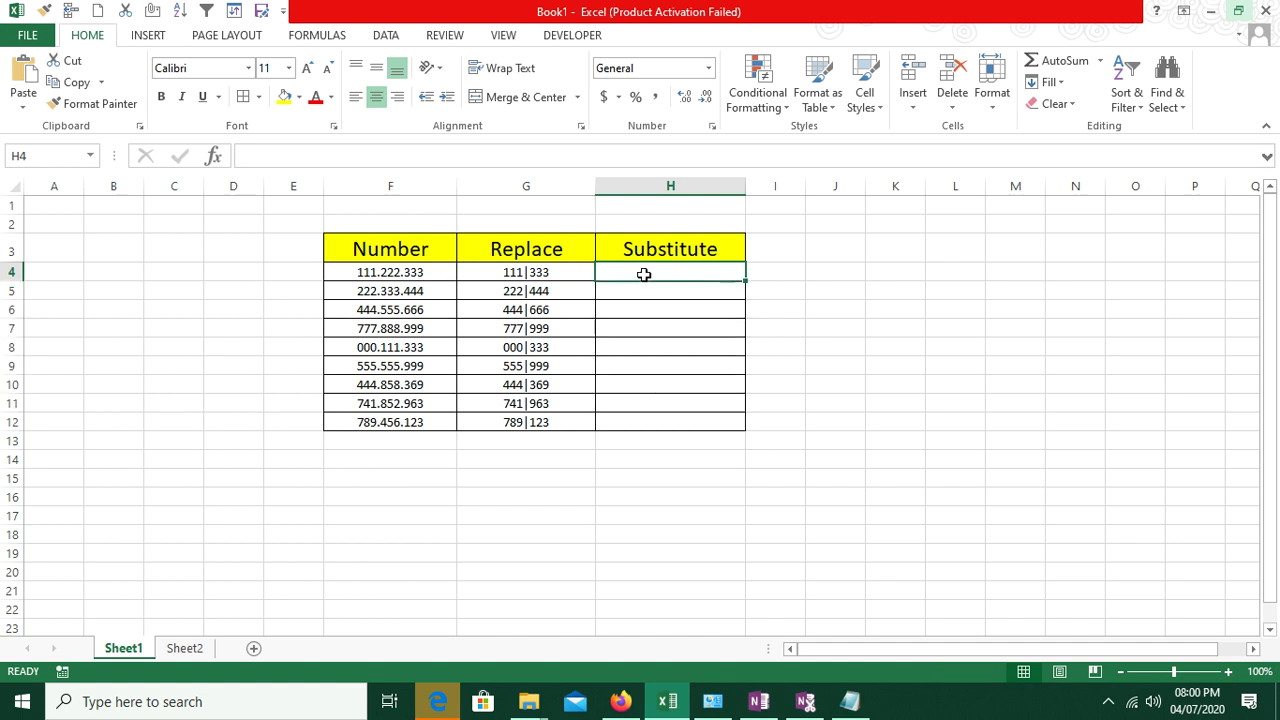
Enter =SUBSTITUTE(F4,".","-") in H4 to show 111-222-333, leaving a stray '..' in H5
text(=su)
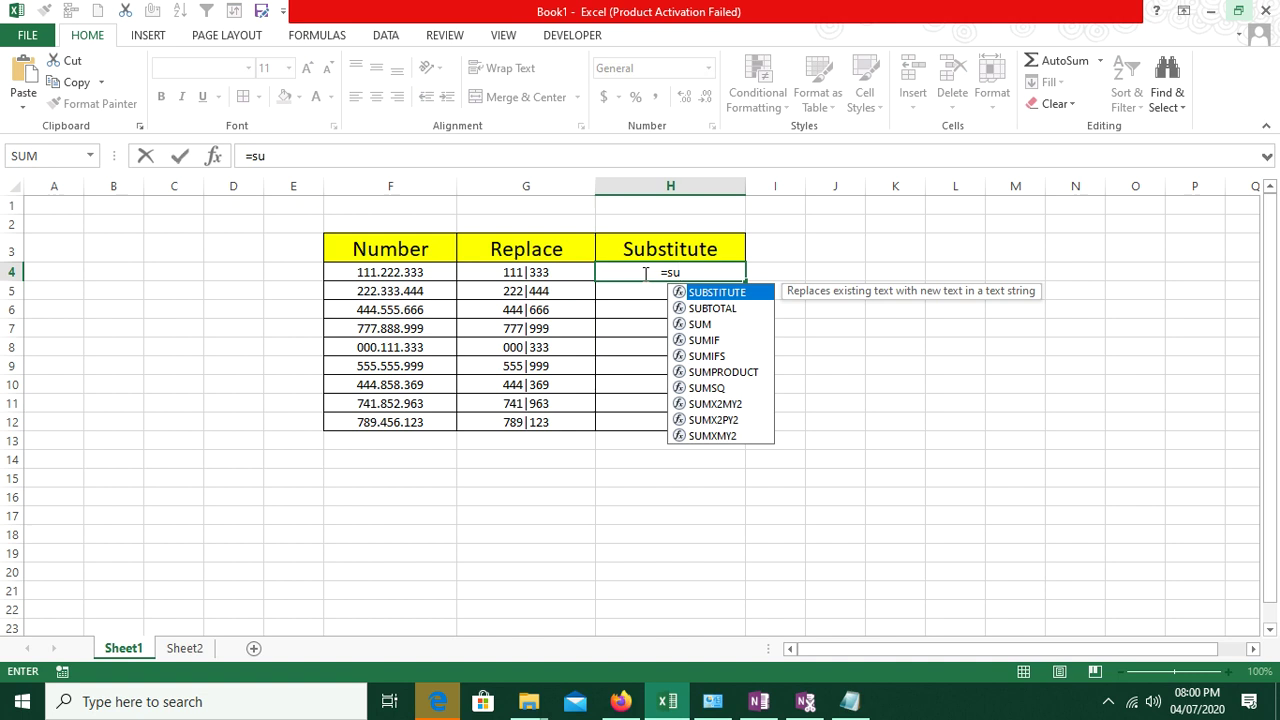
key(Tab)
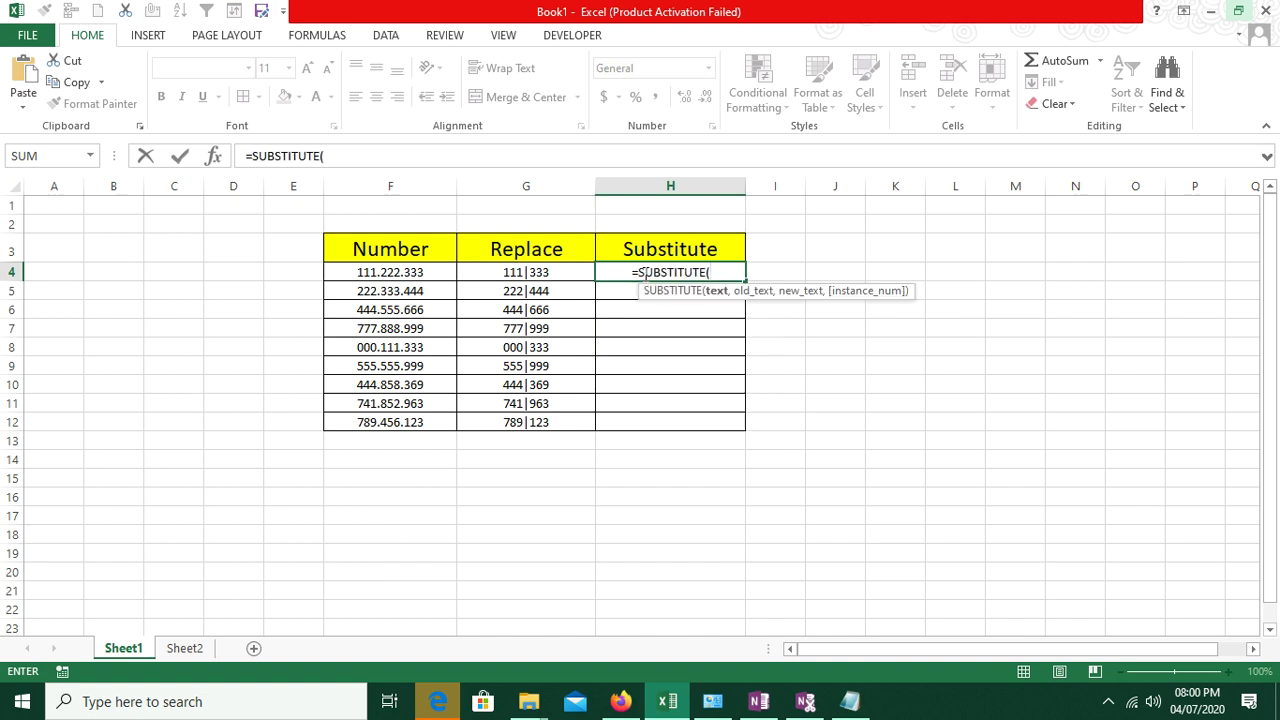
click(388, 273)
text(,".",)
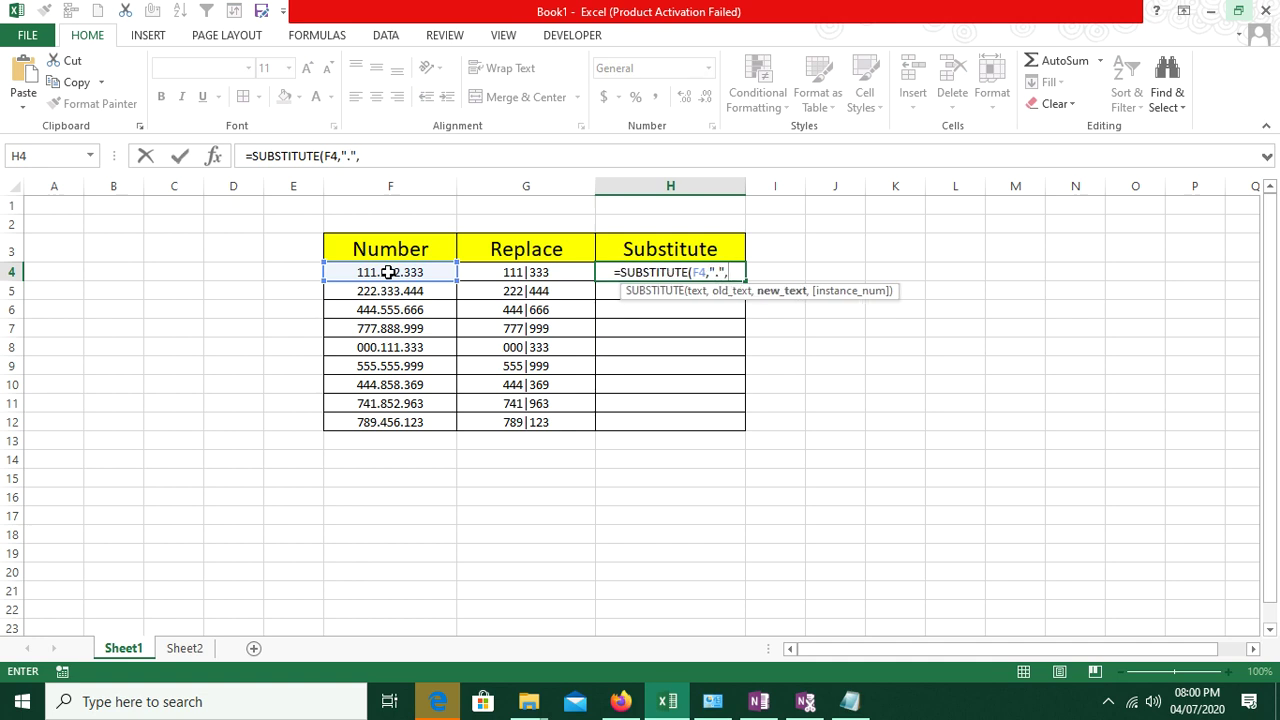
text(")
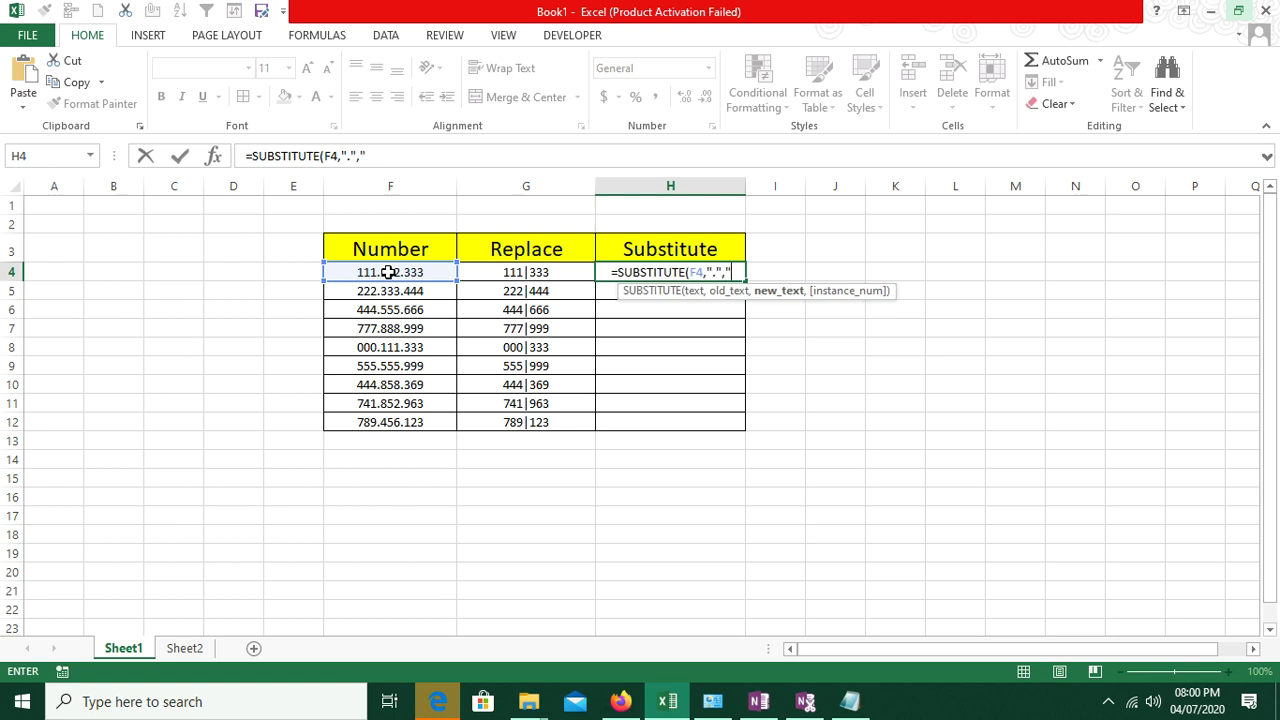
text(-")
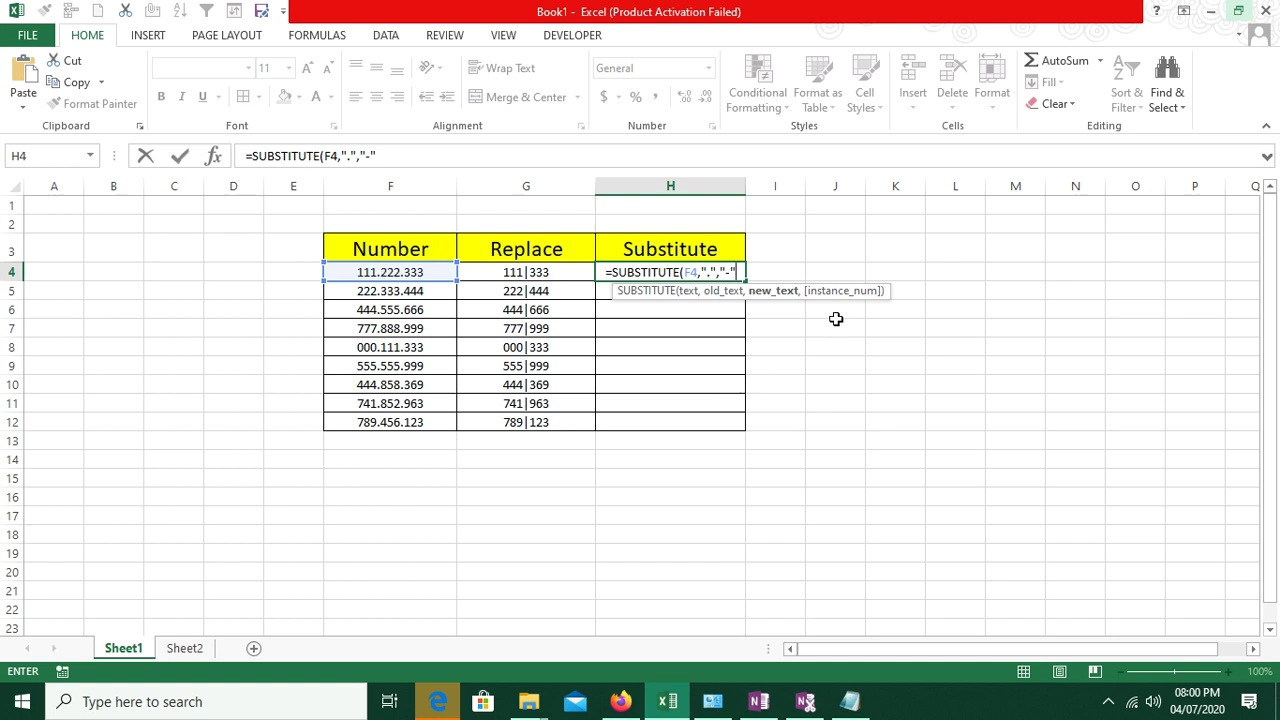
text())
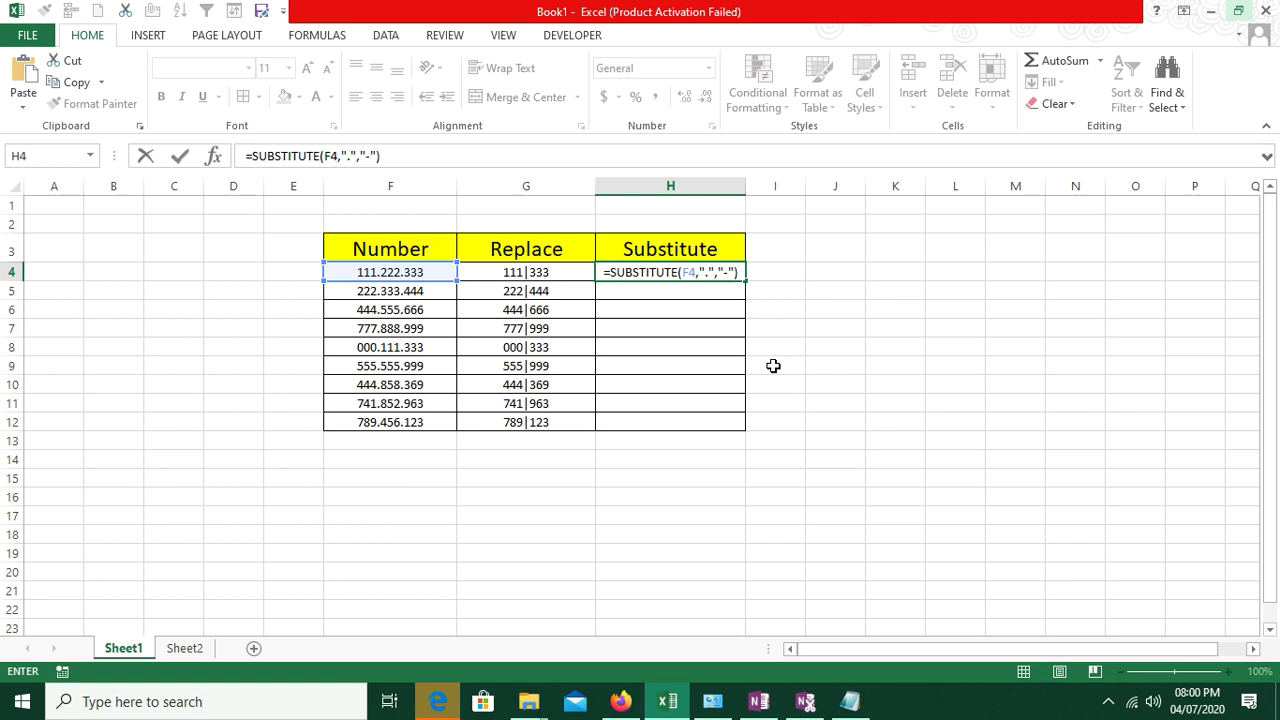
key(Return)
text(..)
key(Return)
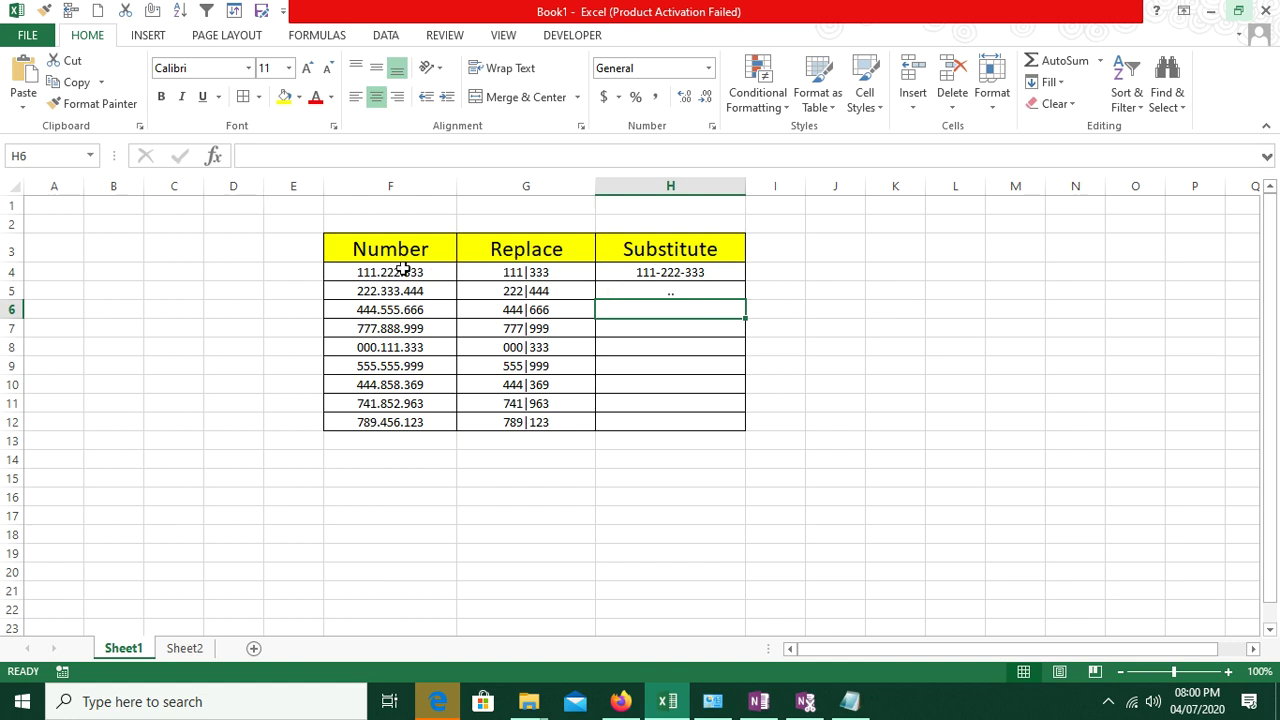
Copy H4's dash formula down to H12, giving 222-333-444 through 789-456-123
click(648, 276)
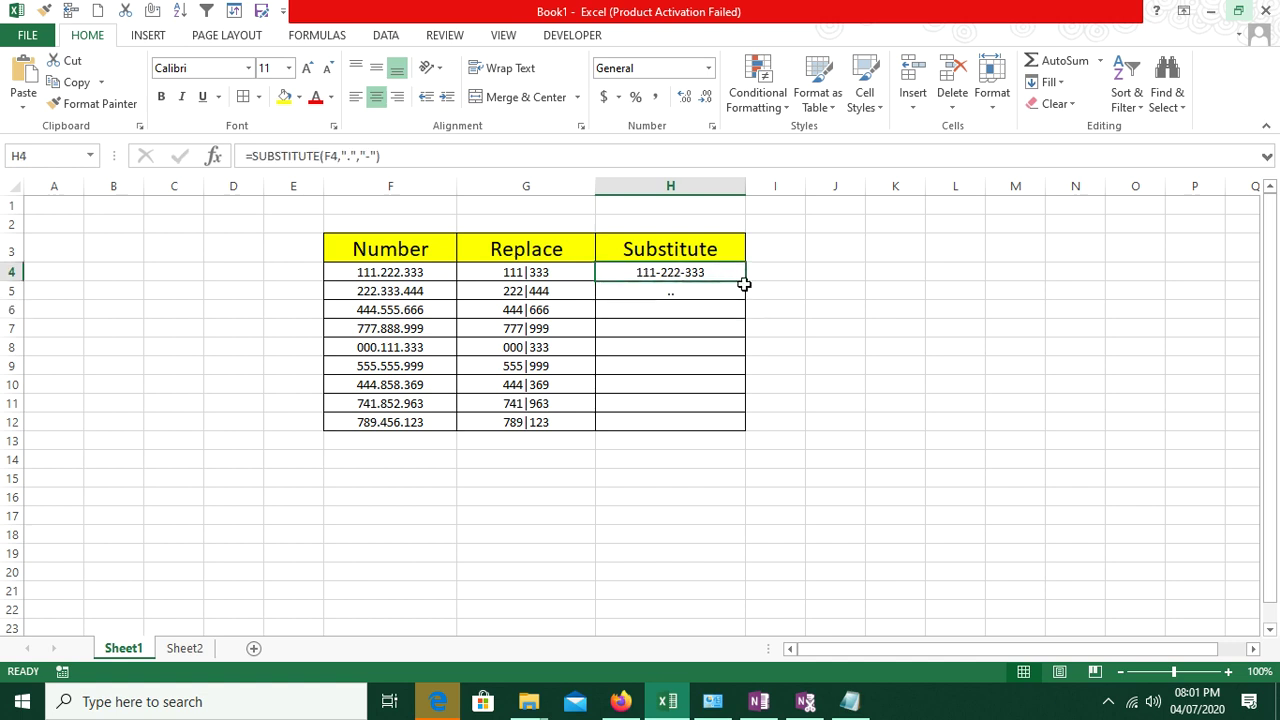
drag(745, 281, 729, 424)
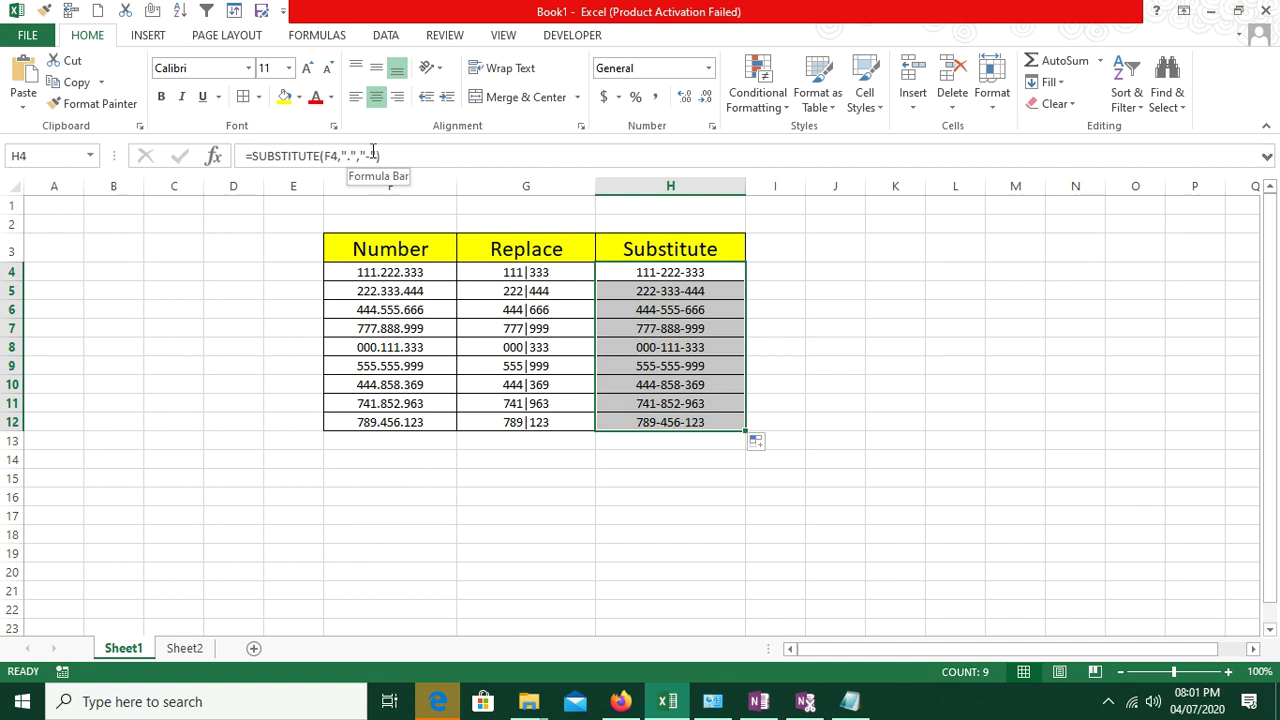
click(638, 270)
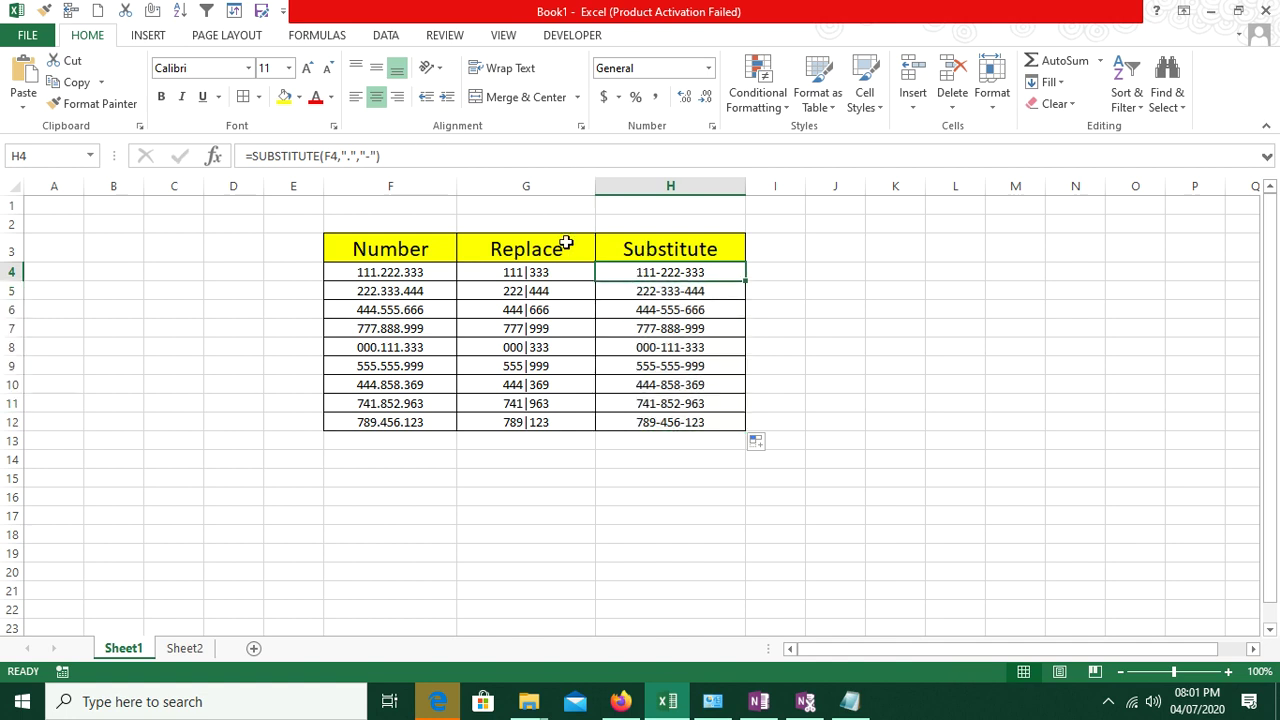
Change H4's replacement text from "-" to "************"
click(372, 157)
key(BackSpace)
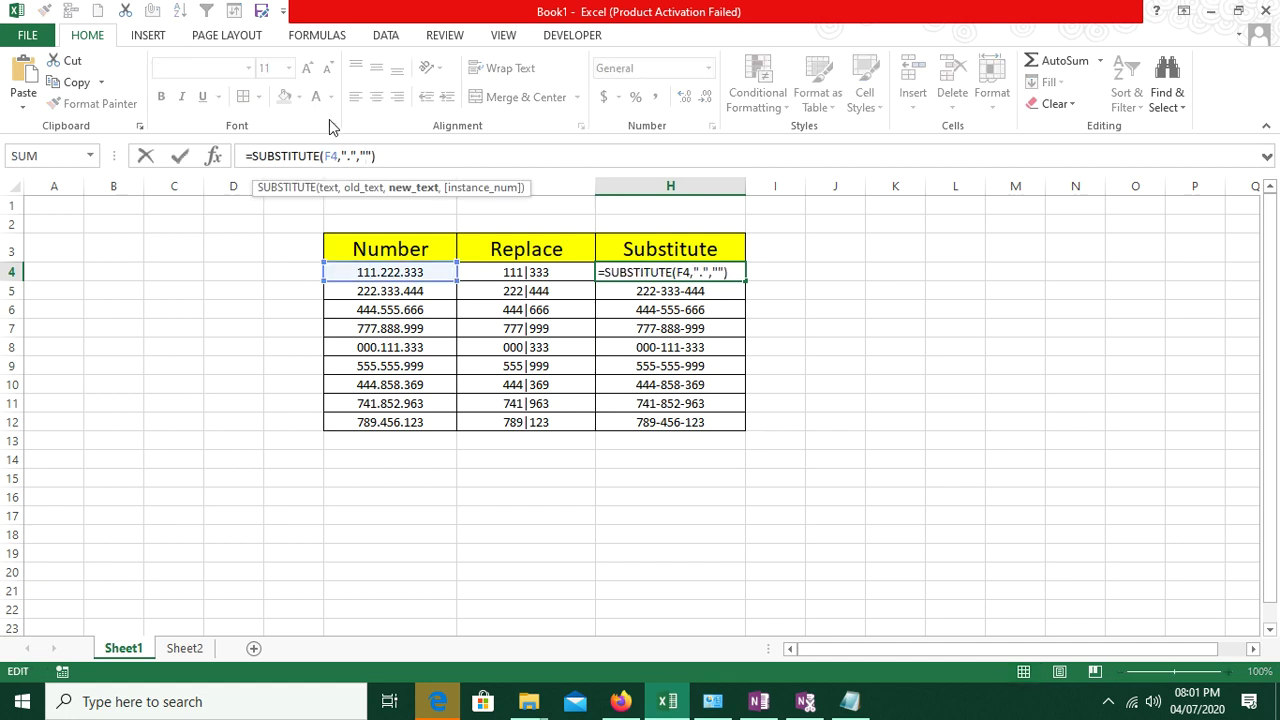
text(************)
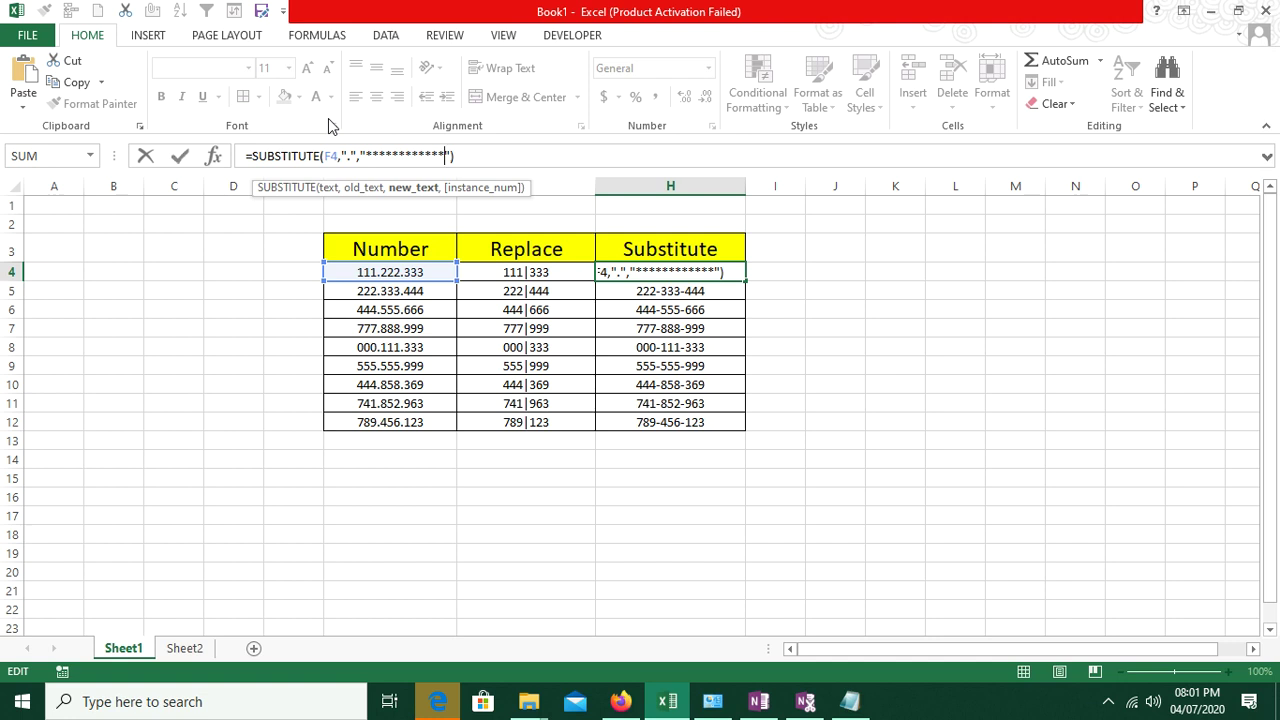
key(Return)
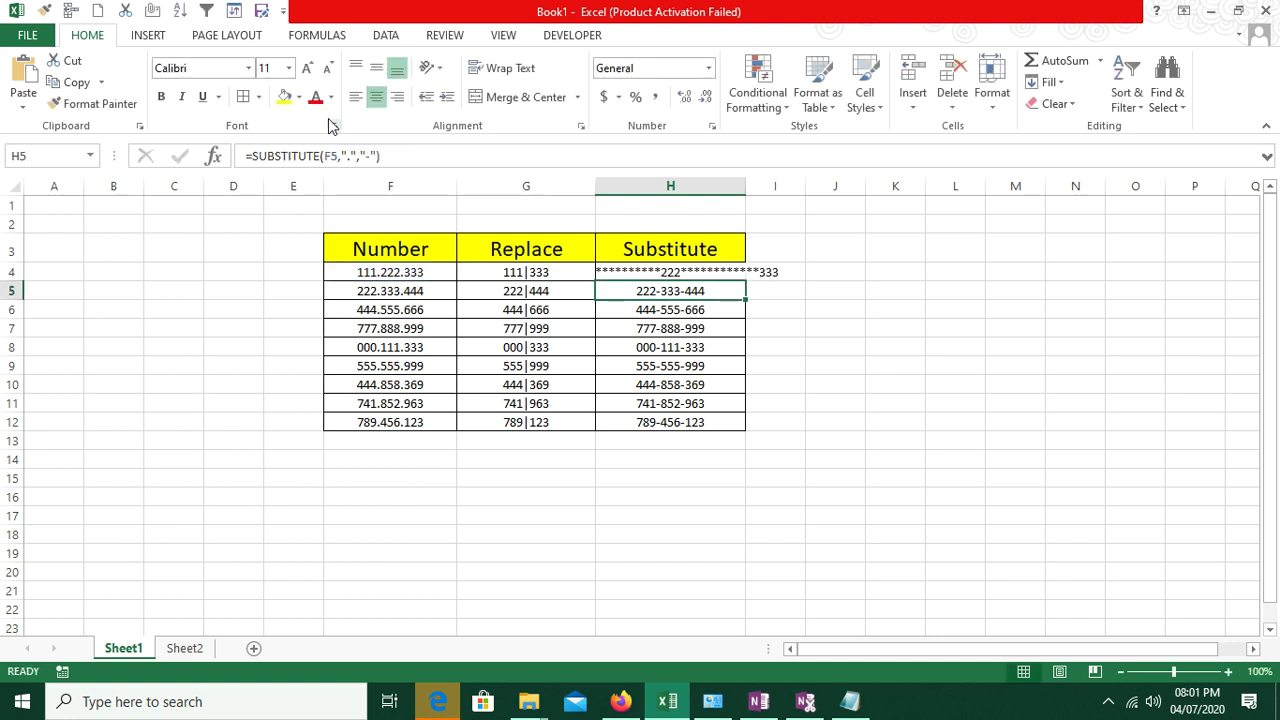
Autofit column H and fill the asterisk formula down to H12
double_click(745, 186)
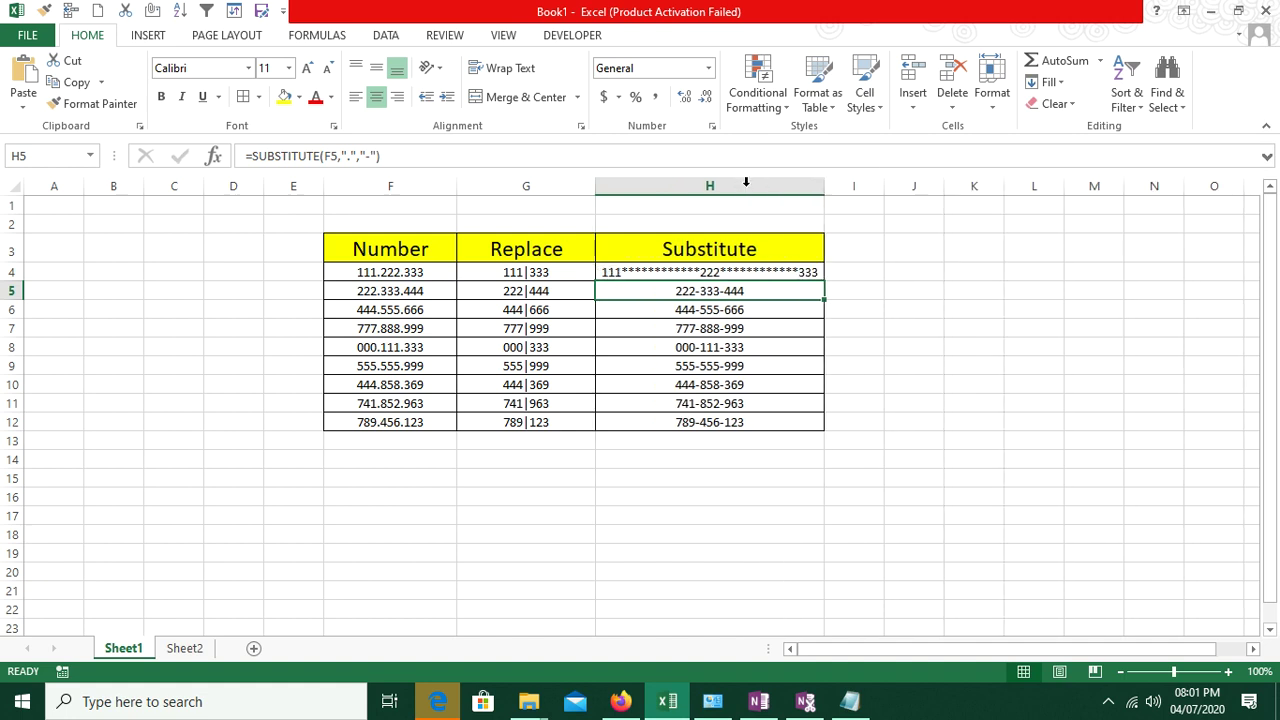
click(803, 273)
drag(823, 281, 828, 430)
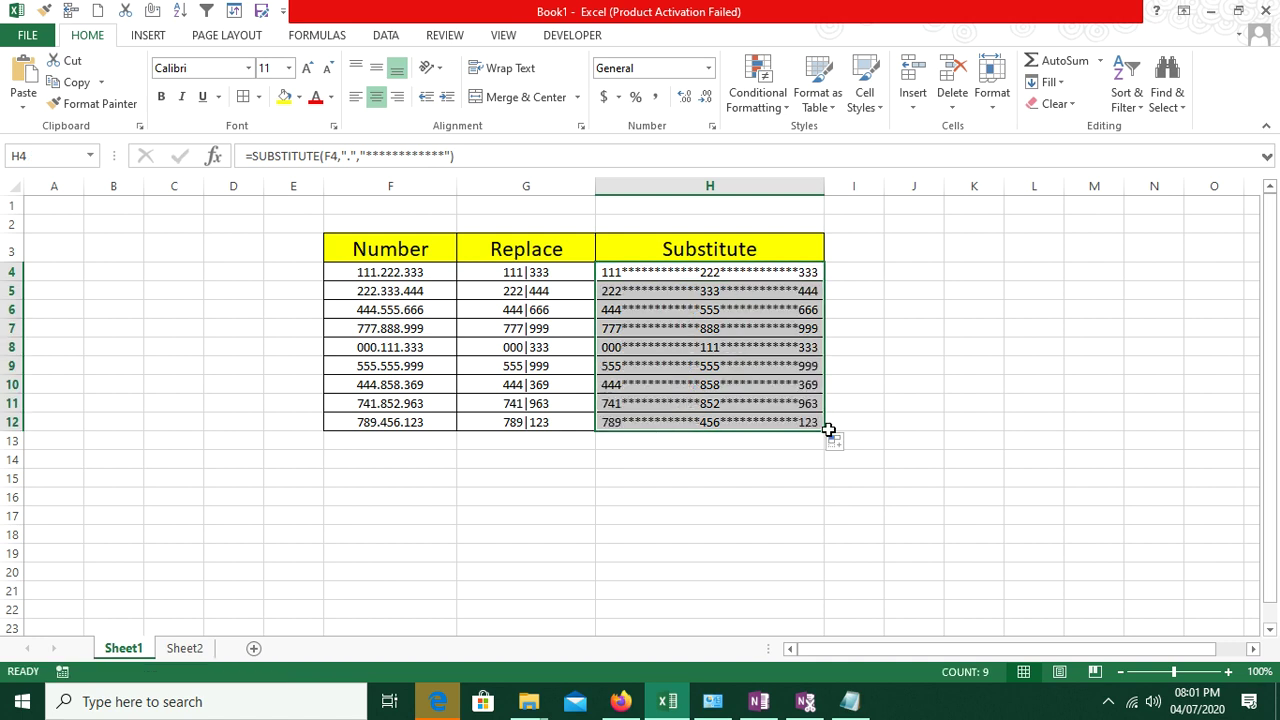